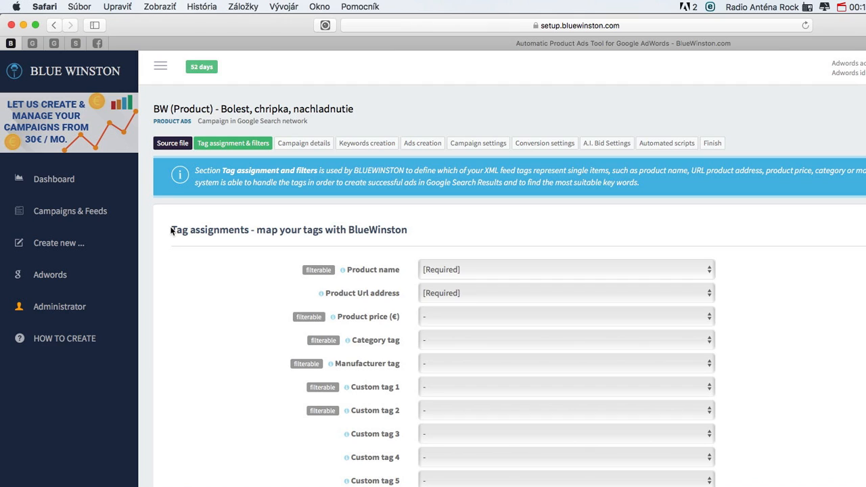
Read the help note for the Product name tag under Tag assignments
left_click_drag(171, 230, 249, 230)
left_click(258, 233)
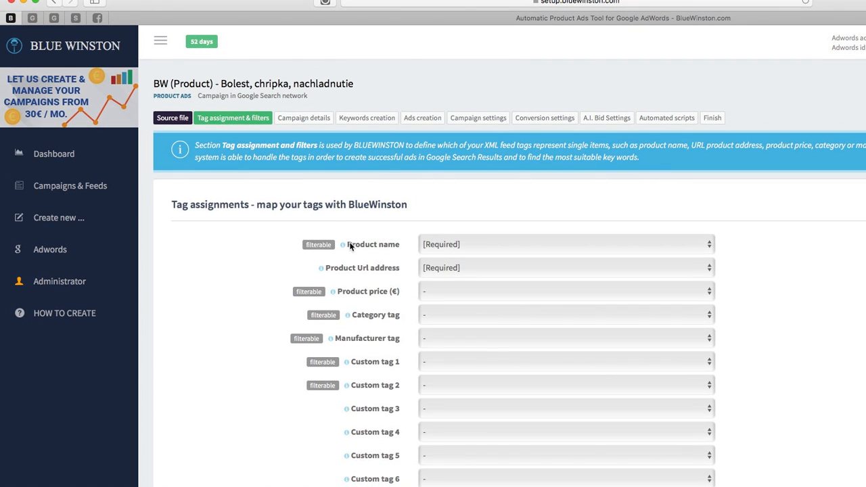
mouse_move(352, 250)
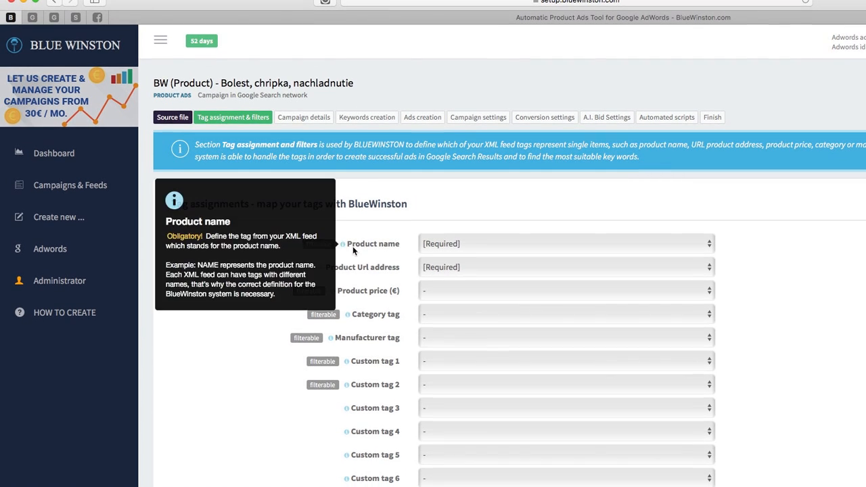
left_click_drag(401, 242, 346, 243)
left_click(400, 229)
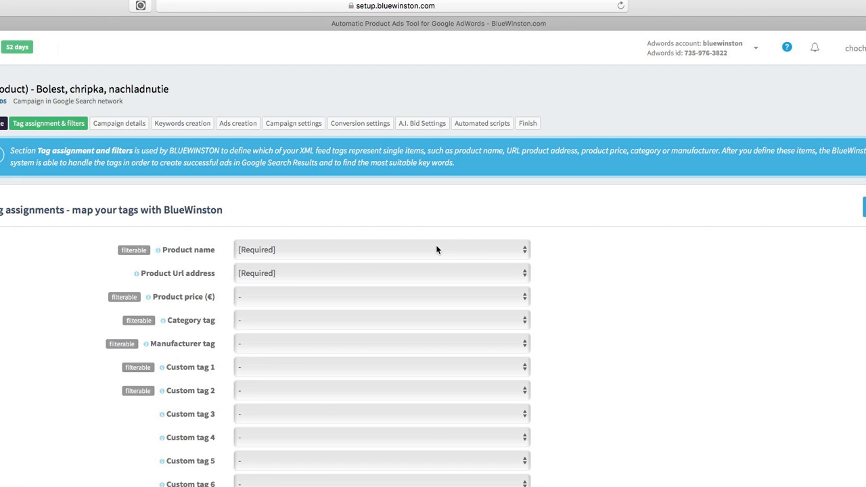
Assign the PRODUCT feed tag to the Product name field
left_click(436, 249)
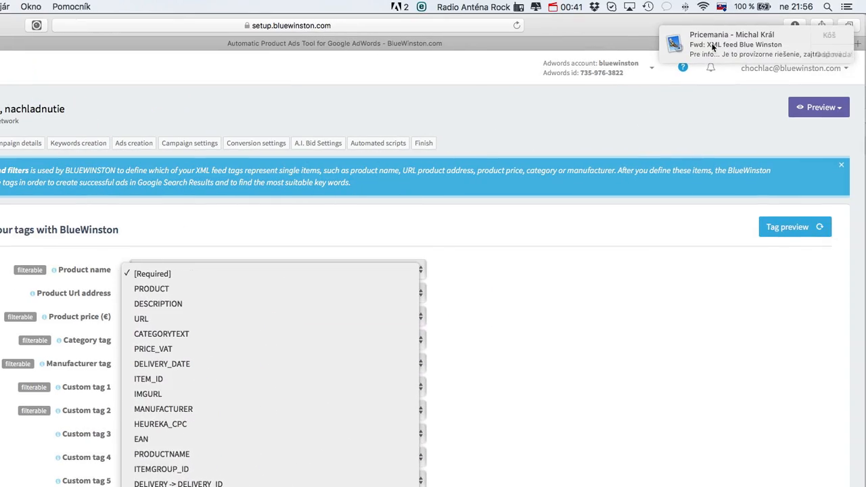
left_click(712, 48)
left_click(333, 269)
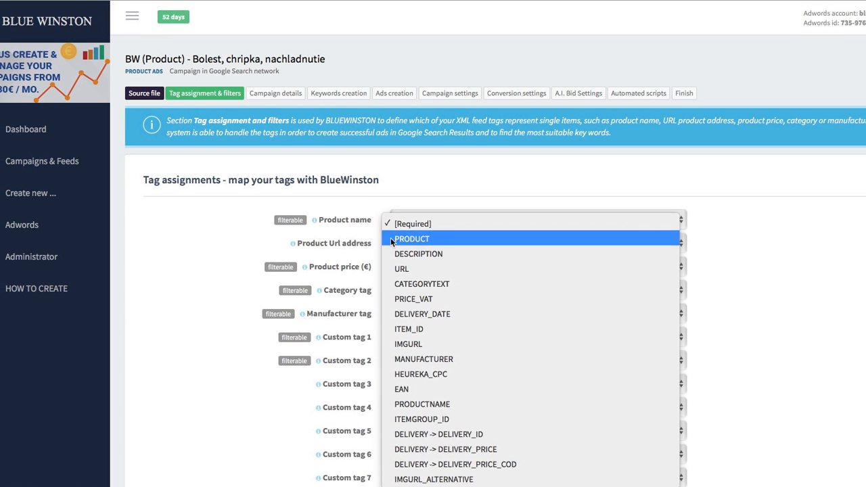
left_click(437, 245)
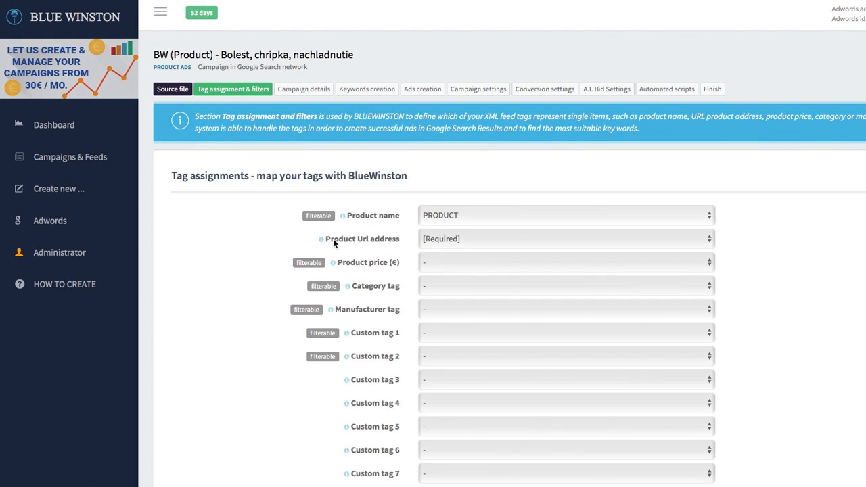
Map the Product Url address to the URL tag and the Product price to PRICE_VAT
left_click(449, 241)
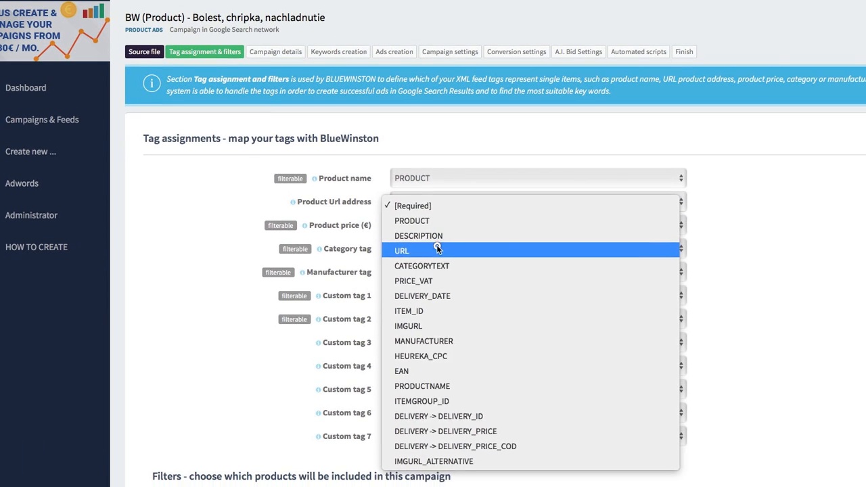
left_click(436, 286)
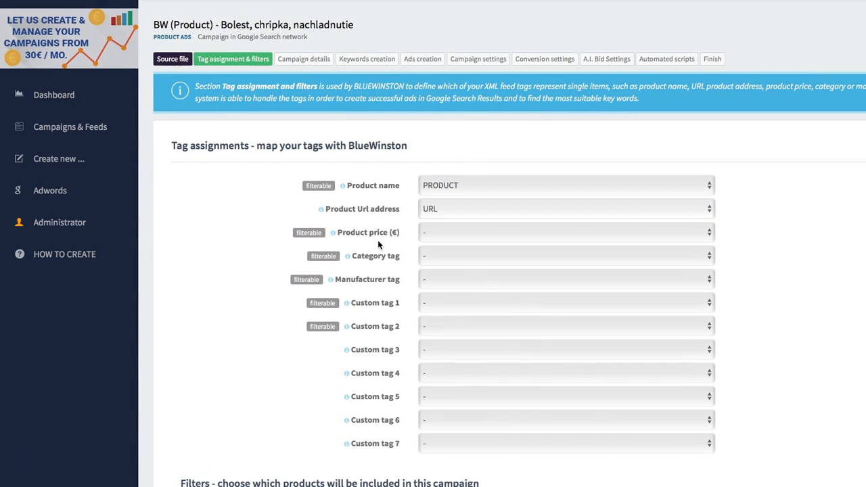
left_click(453, 234)
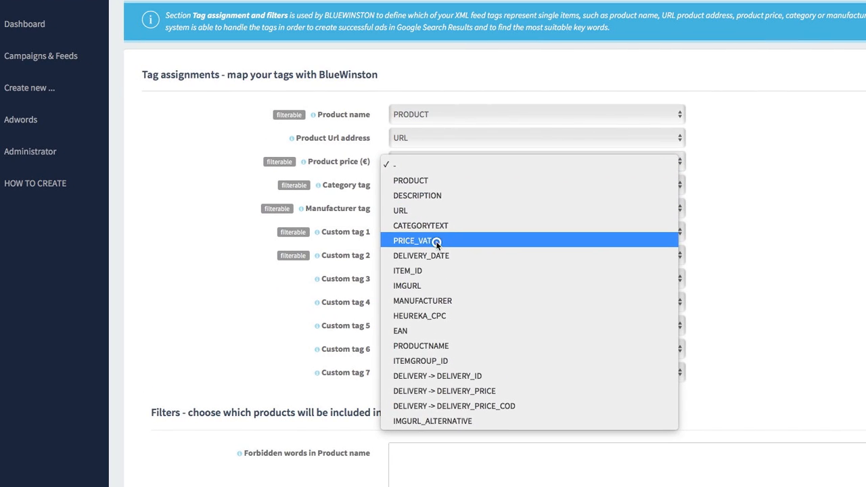
left_click(440, 321)
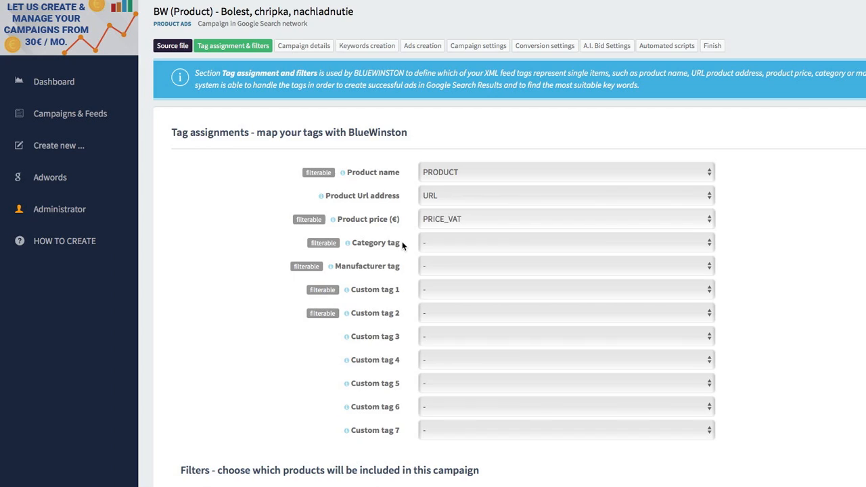
Map the Category tag to CATEGORYTEXT and the Manufacturer tag to MANUFACTURER
left_click(437, 185)
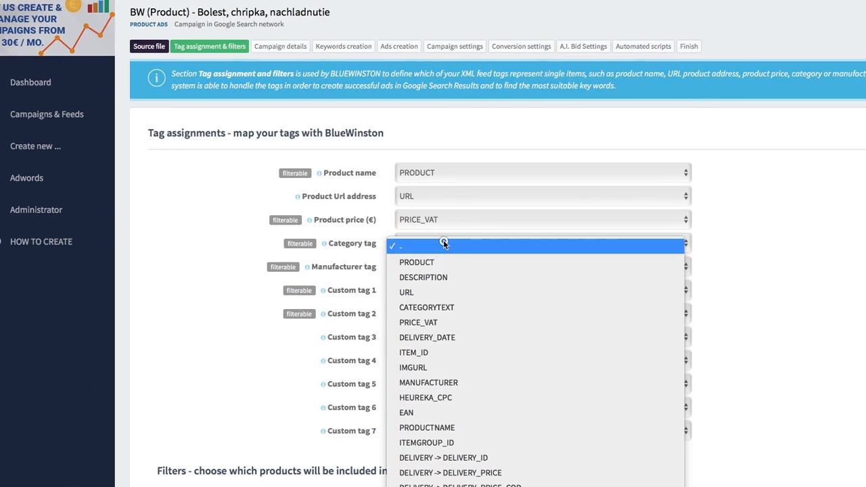
left_click(433, 307)
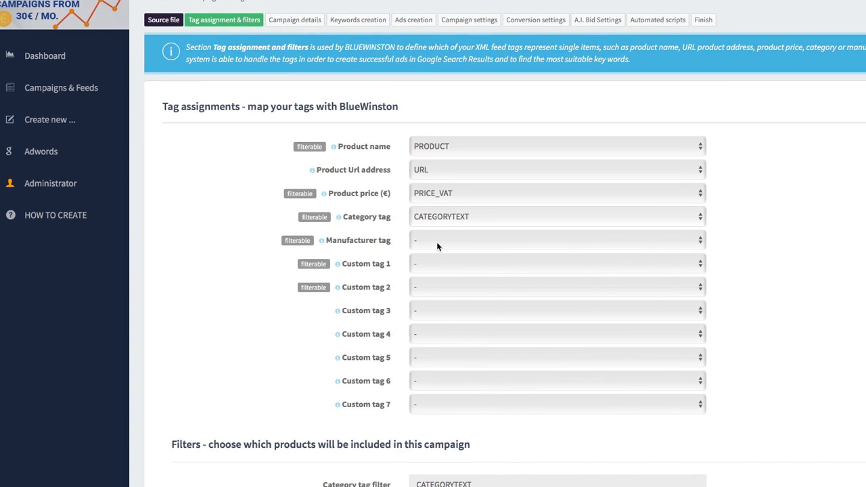
left_click(436, 241)
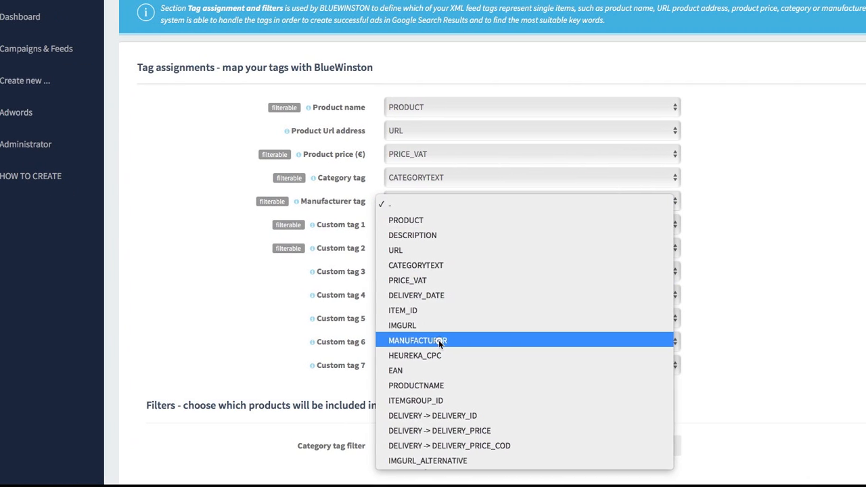
left_click(440, 340)
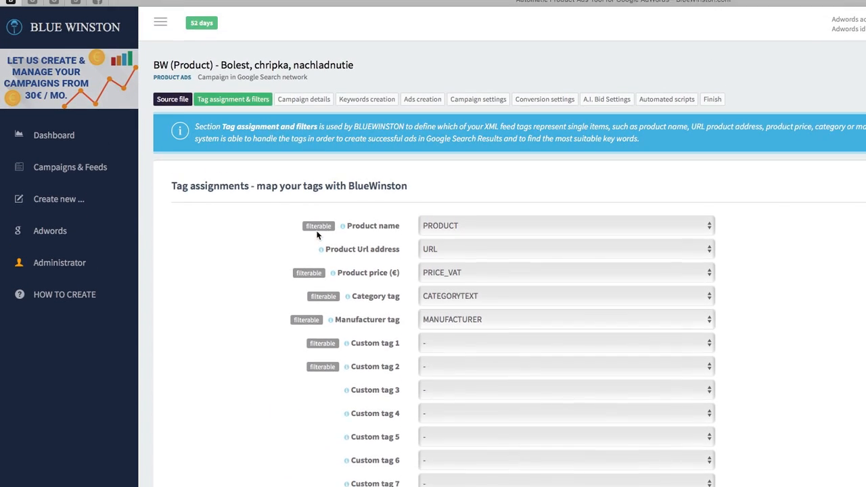
Review the filterable tag fields and the feed tags available for Custom tag 1, leaving it unassigned
mouse_move(314, 160)
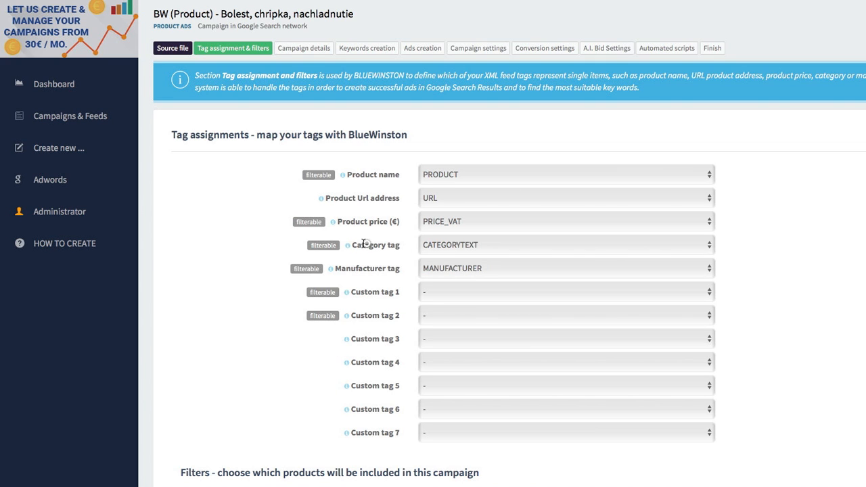
left_click_drag(352, 246, 338, 270)
left_click(401, 245)
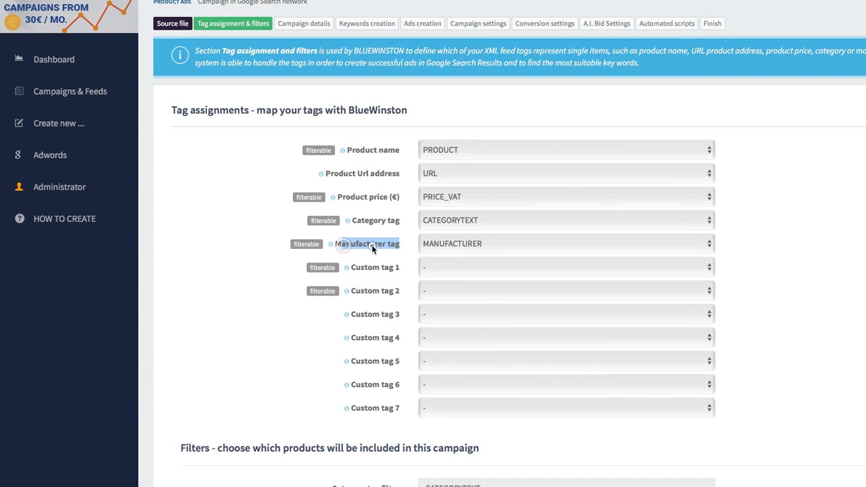
left_click(372, 271)
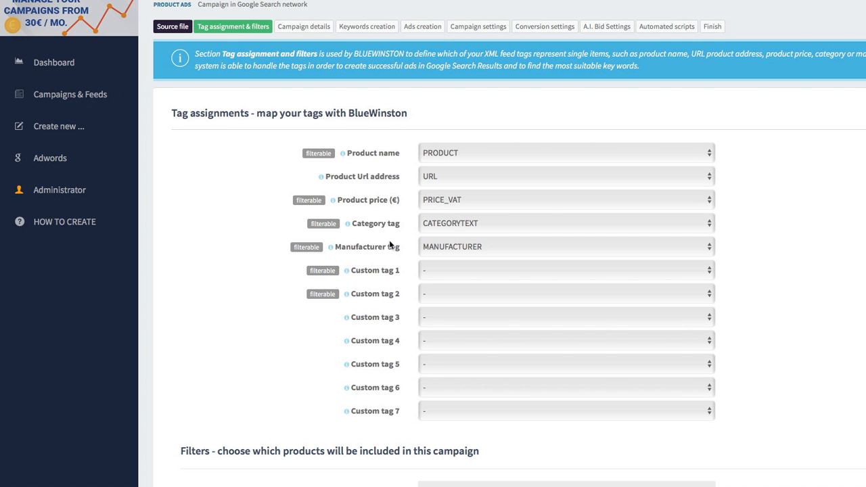
scroll(391, 245, "up", 1)
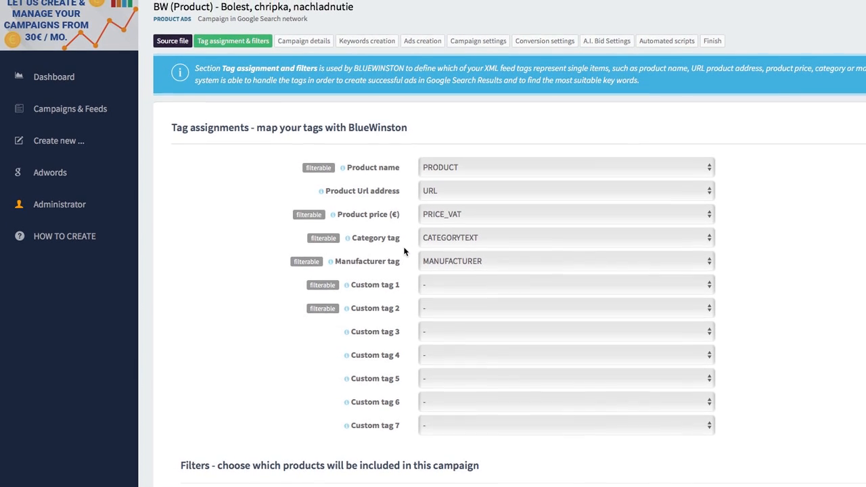
scroll(407, 253, "down", 1)
left_click(436, 272)
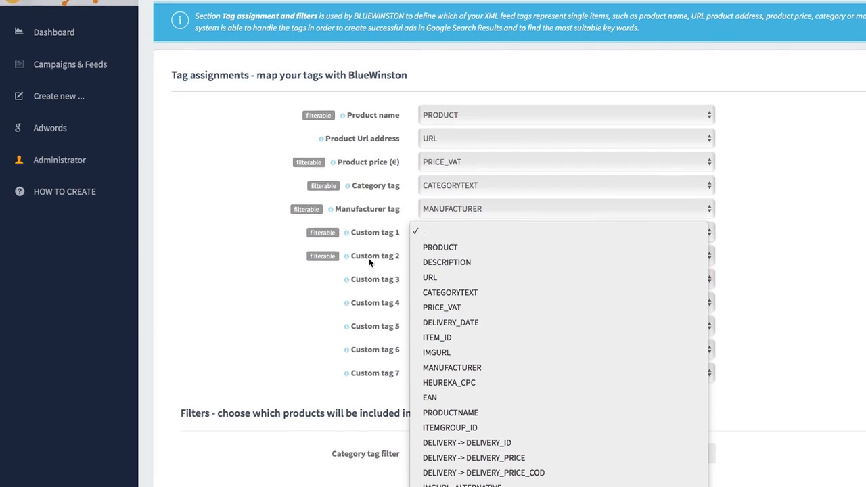
left_click(744, 210)
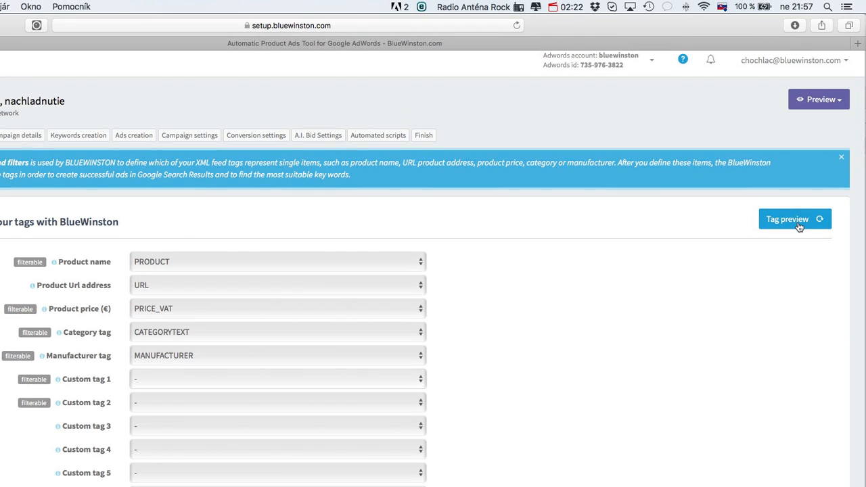
Preview the assigned tags with sample feed data, refreshing the preview through several products
left_click(799, 227)
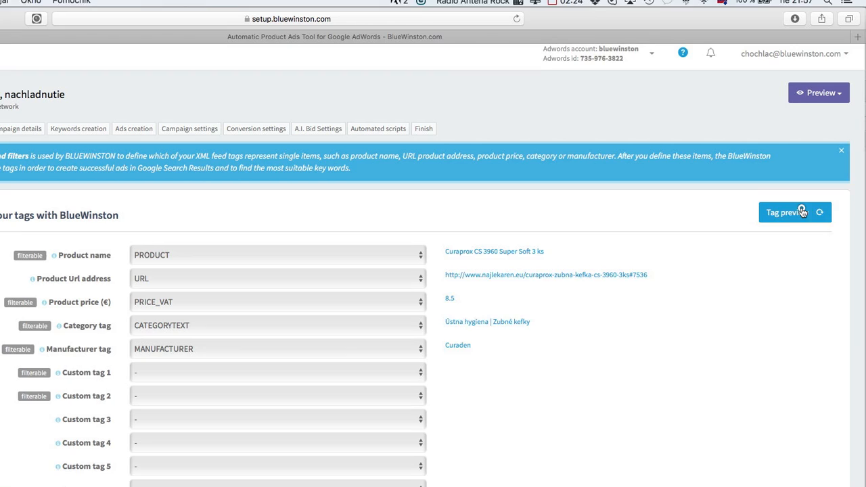
left_click(800, 212)
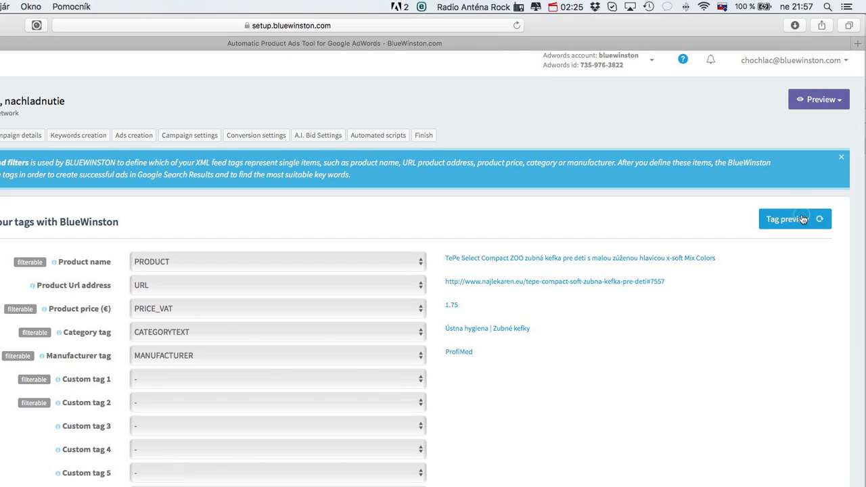
left_click(801, 212)
left_click(801, 212)
left_click(800, 212)
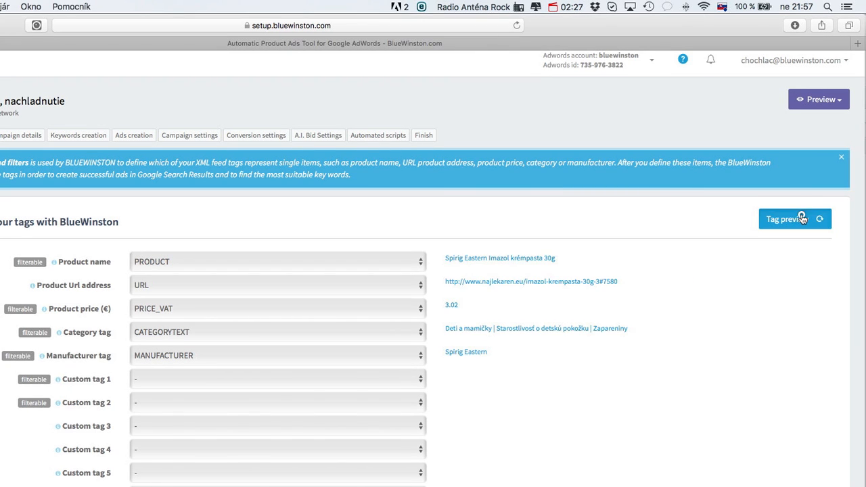
left_click(801, 216)
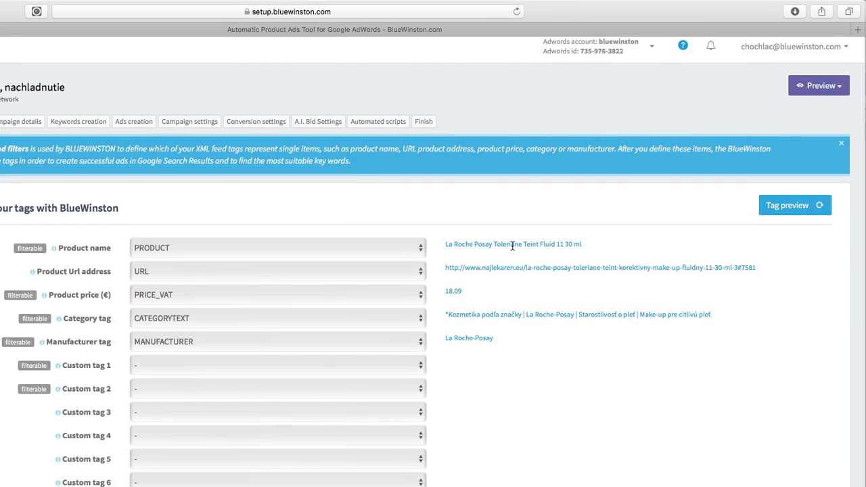
Examine the previewed product name, category and manufacturer values against their assigned tags
left_click_drag(445, 253, 519, 242)
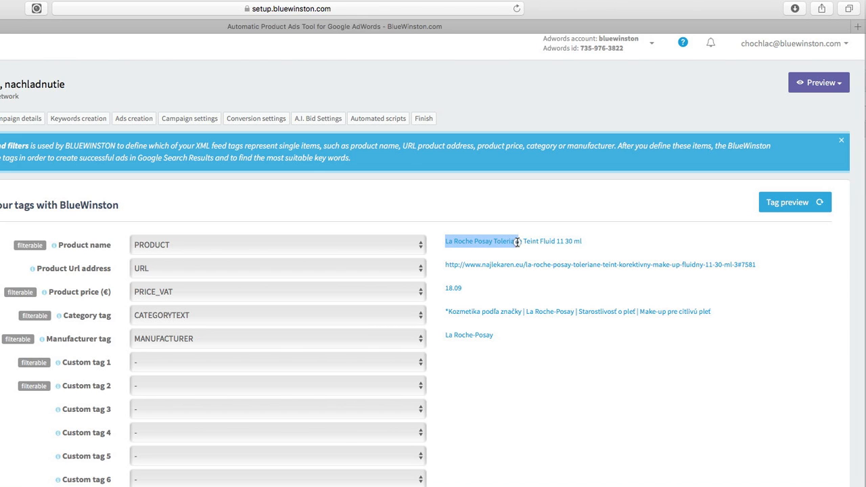
left_click(536, 242)
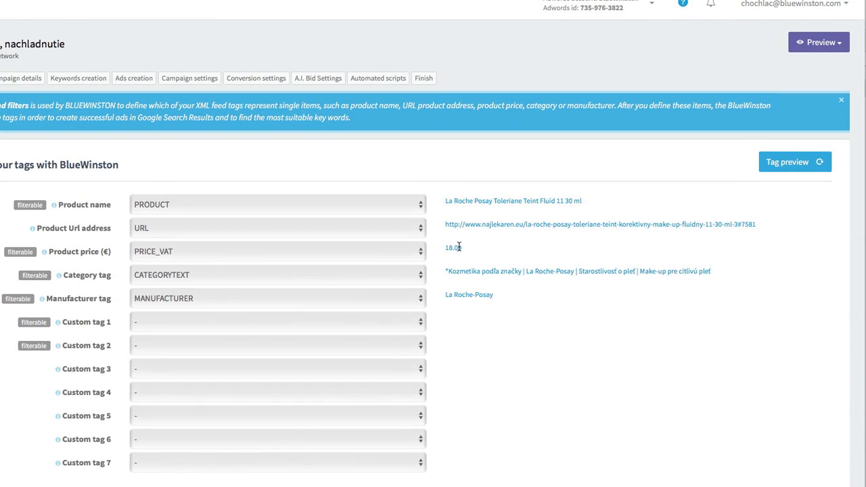
left_click_drag(456, 262, 549, 283)
left_click(504, 276)
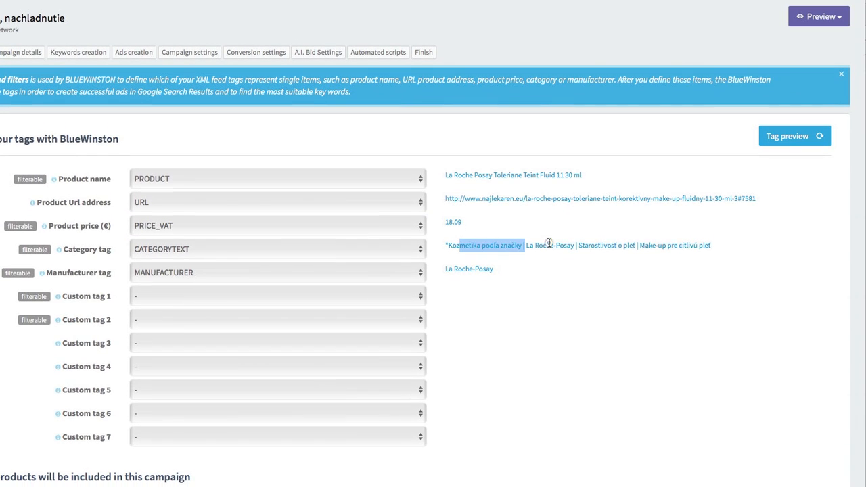
left_click_drag(549, 244, 586, 244)
double_click(482, 269)
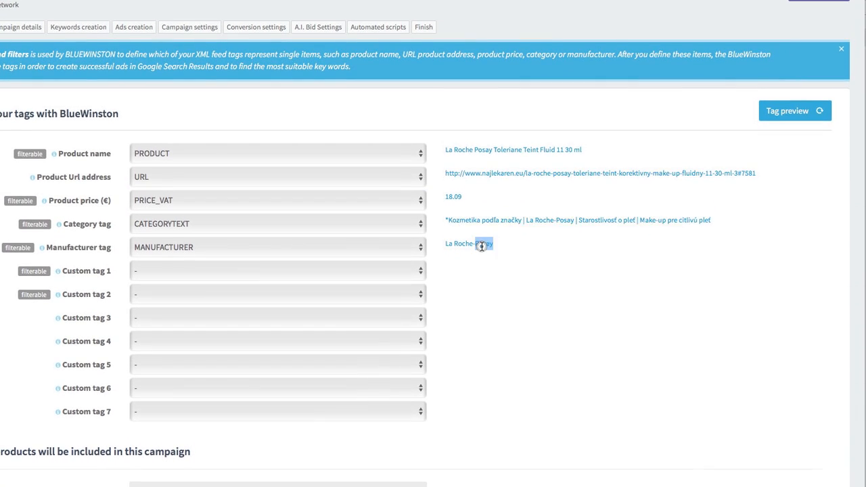
left_click(508, 247)
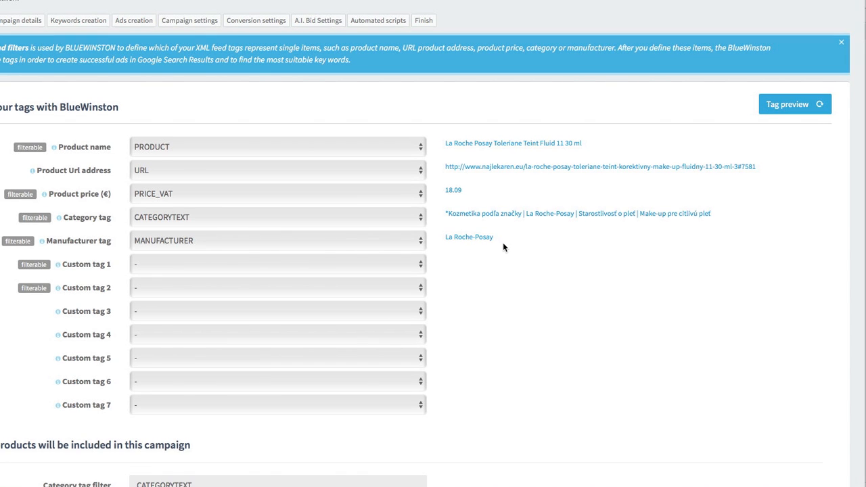
left_click_drag(494, 237, 493, 218)
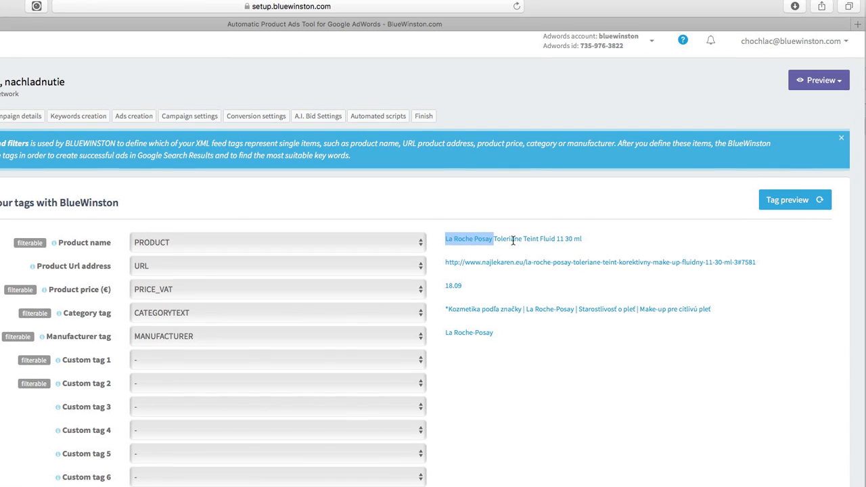
left_click(514, 203)
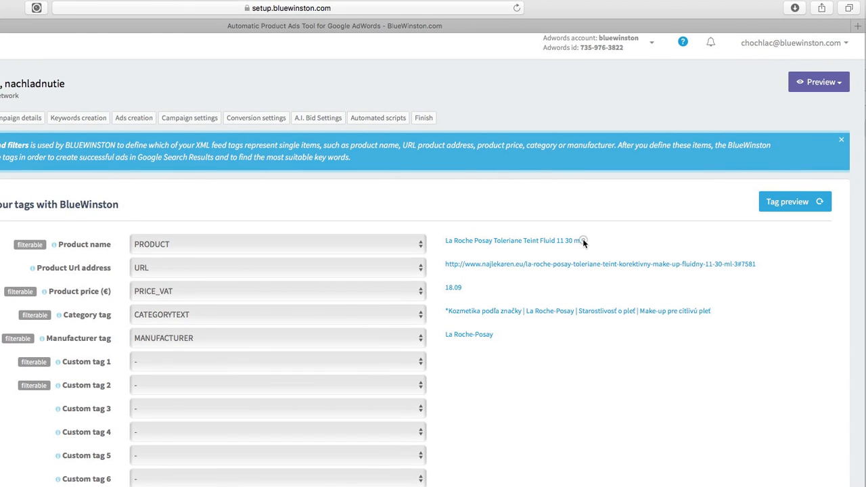
left_click_drag(581, 240, 494, 240)
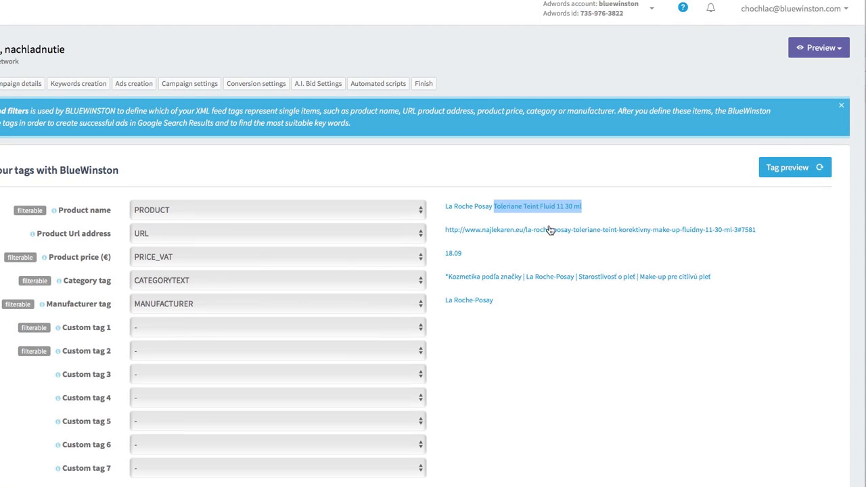
left_click(607, 198)
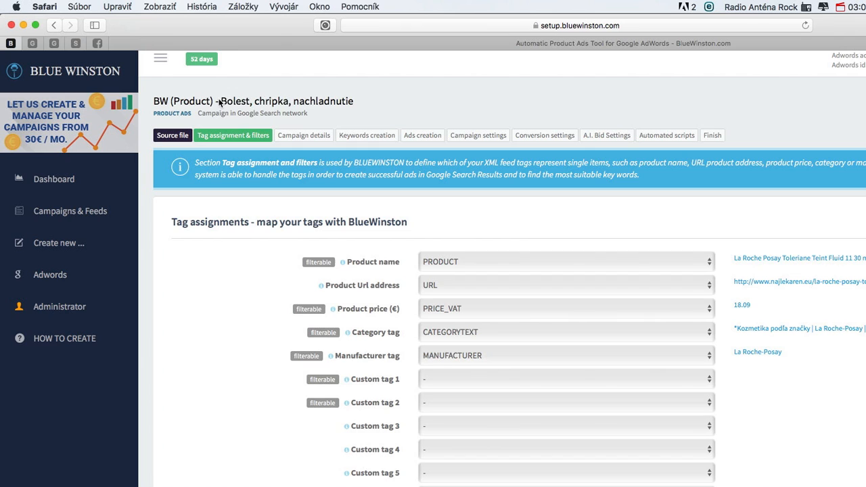
Check the campaign name and the Filters section for choosing which products the campaign includes
left_click_drag(220, 102, 366, 97)
left_click(247, 277)
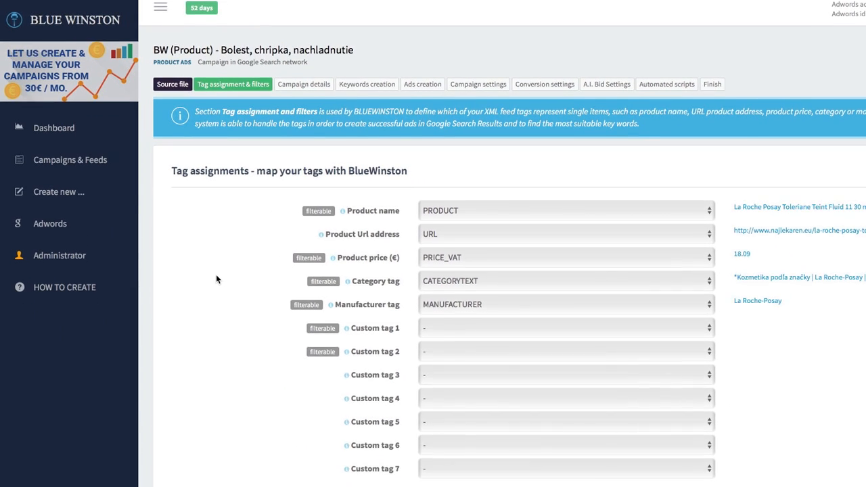
scroll(225, 253, "down", 2)
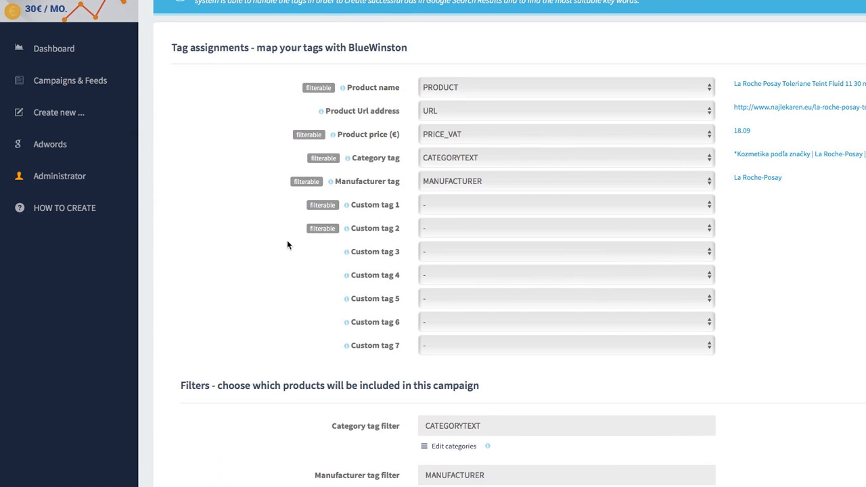
Compare the campaign name and the Category tag filter in the Filters section with the assigned CATEGORYTEXT tag
scroll(287, 245, "down", 6)
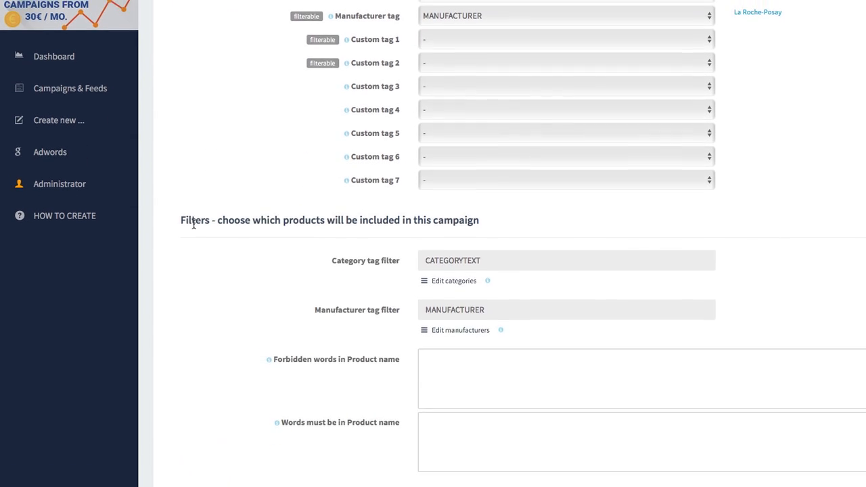
left_click_drag(181, 237, 253, 236)
left_click(255, 236)
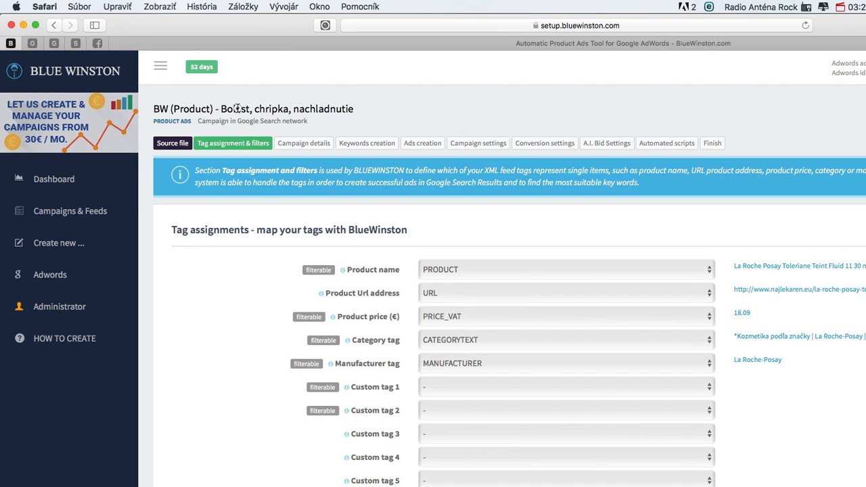
triple_click(234, 73)
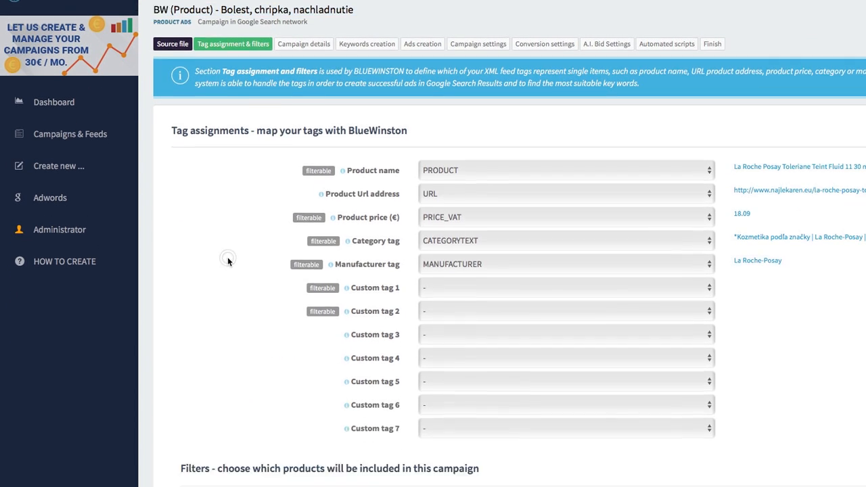
scroll(392, 339, "down", 4)
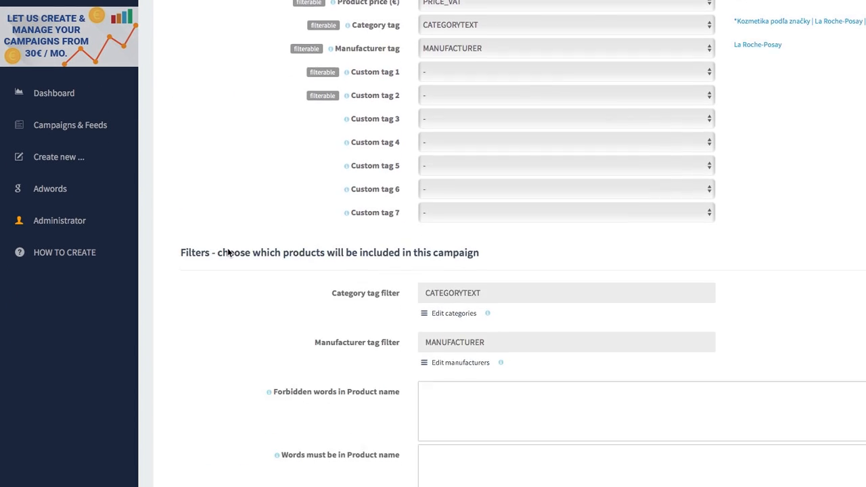
left_click_drag(333, 239, 400, 237)
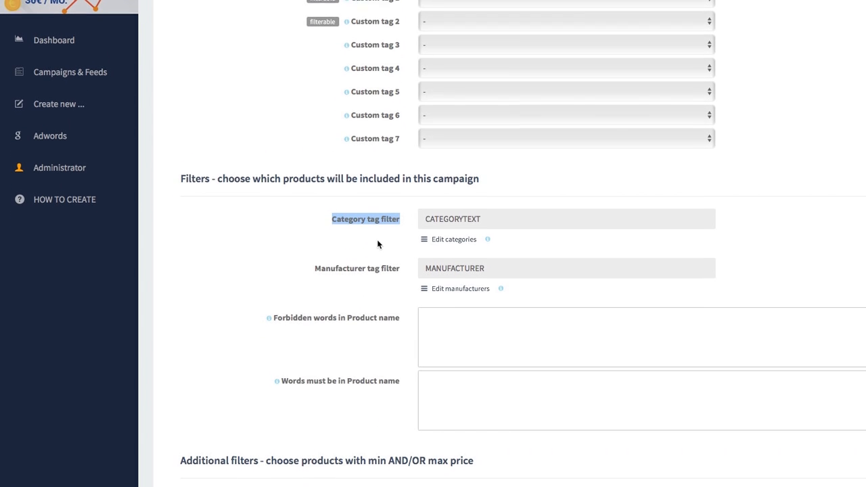
scroll(380, 244, "up", 2)
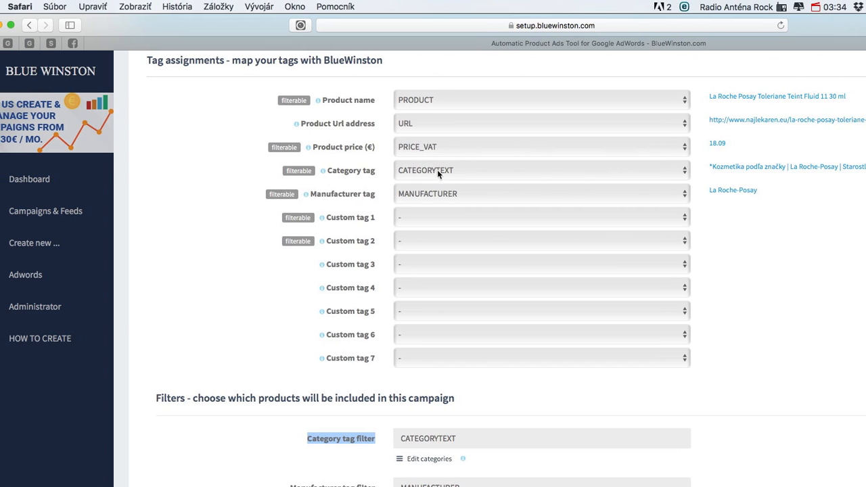
left_click(432, 171)
left_click(437, 174)
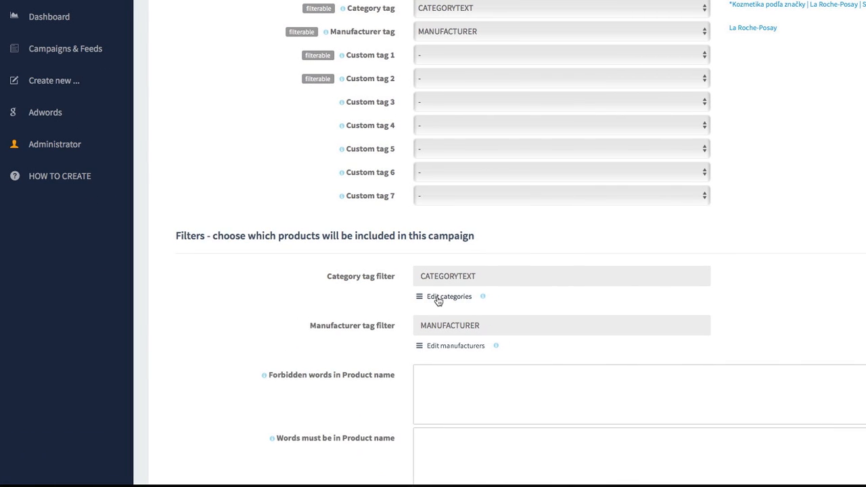
Open the category lists of the Category tag filter and browse the categories available in the XML feed
left_click(438, 297)
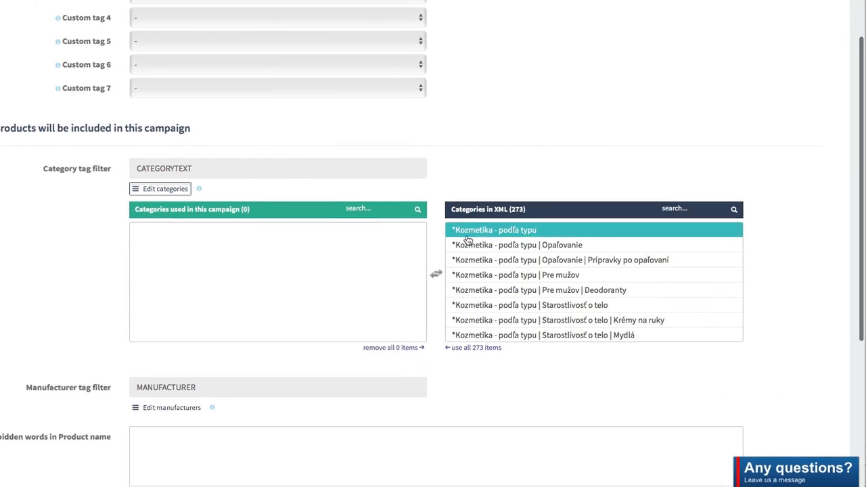
scroll(552, 325, "down", 15)
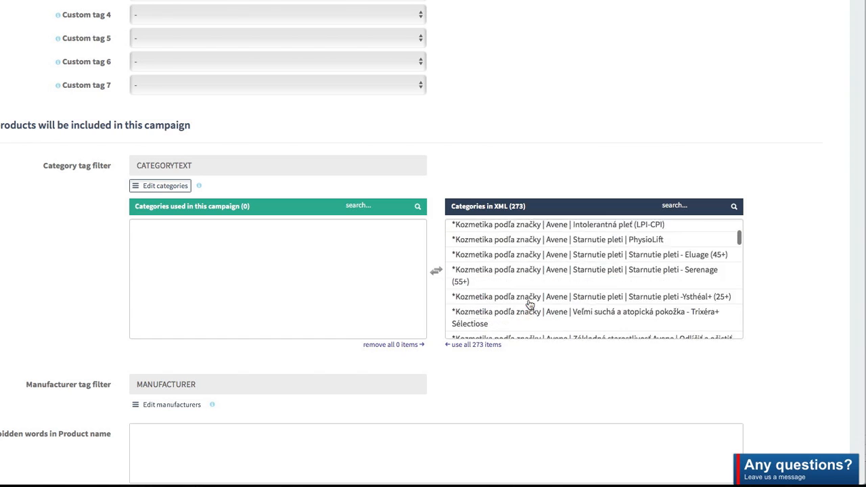
scroll(530, 304, "up", 15)
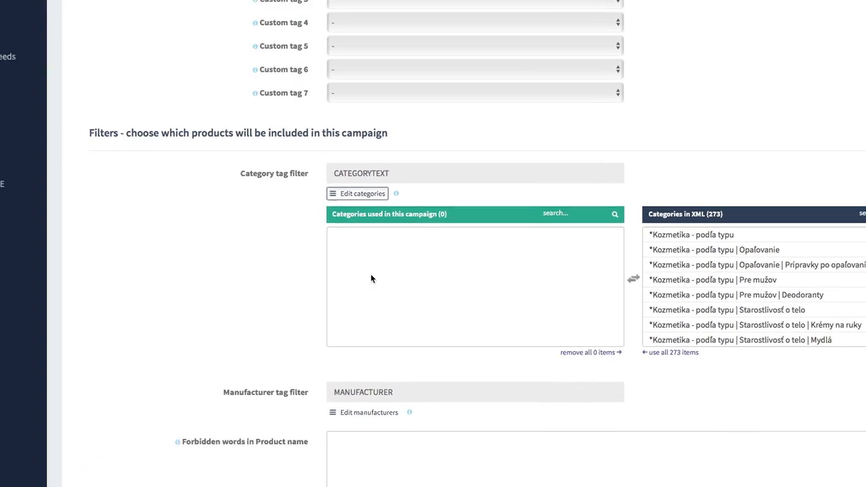
Check the topics in the campaign name to determine which product categories the filter has to cover
scroll(156, 222, "up", 5)
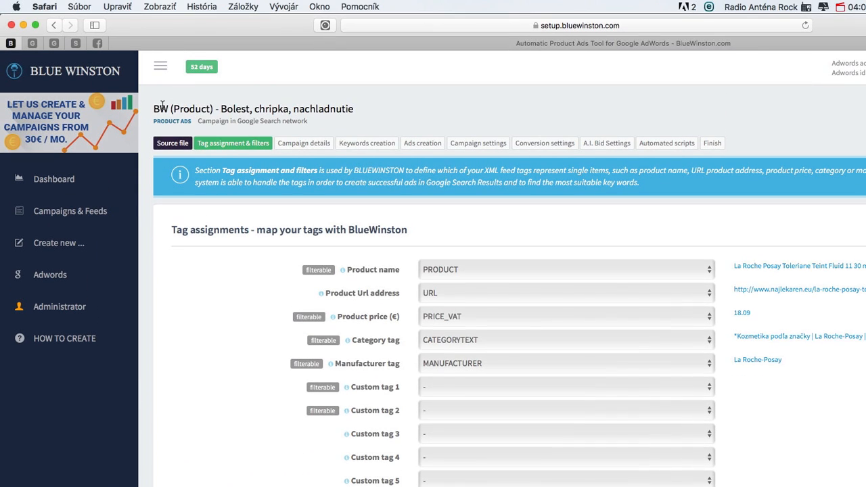
left_click_drag(162, 104, 267, 104)
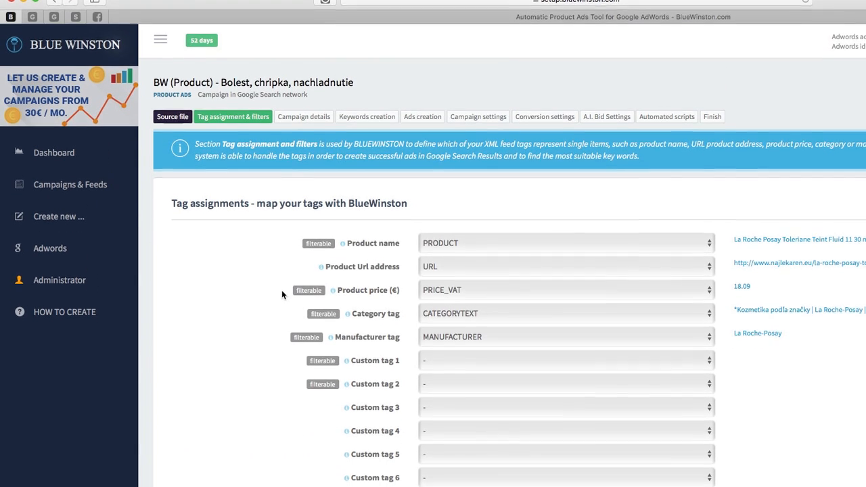
scroll(282, 251, "down", 5)
scroll(282, 250, "up", 2)
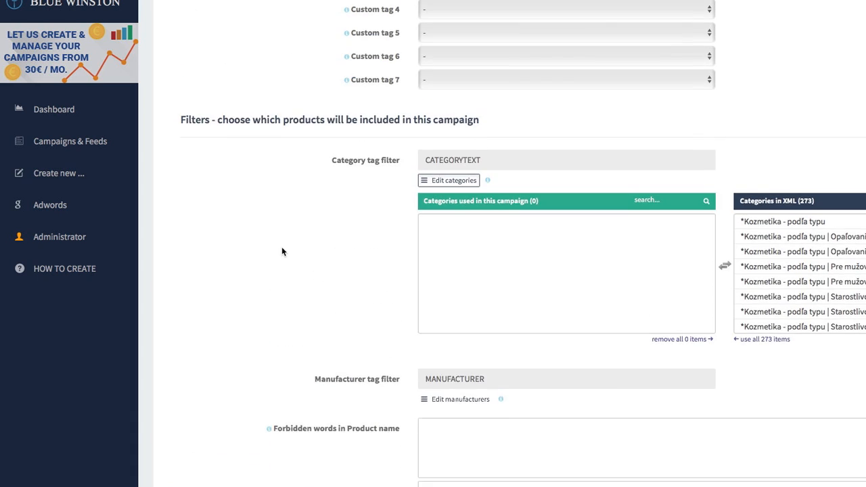
scroll(373, 161, "up", 10)
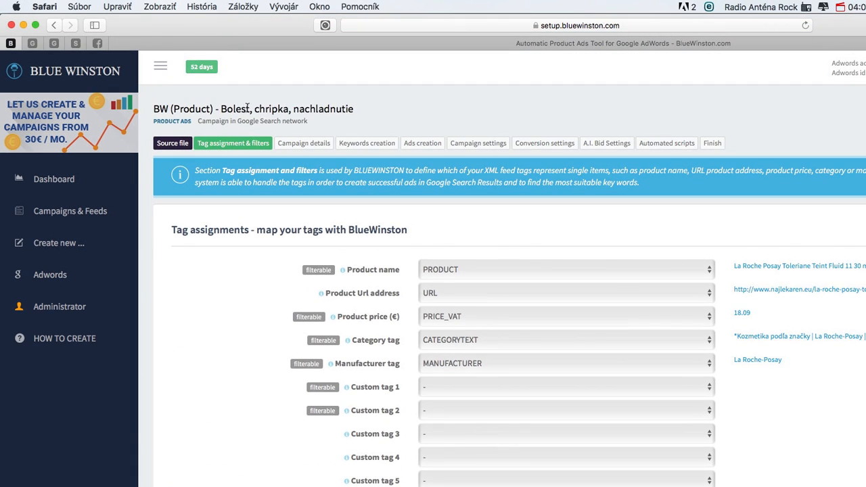
left_click_drag(233, 109, 341, 108)
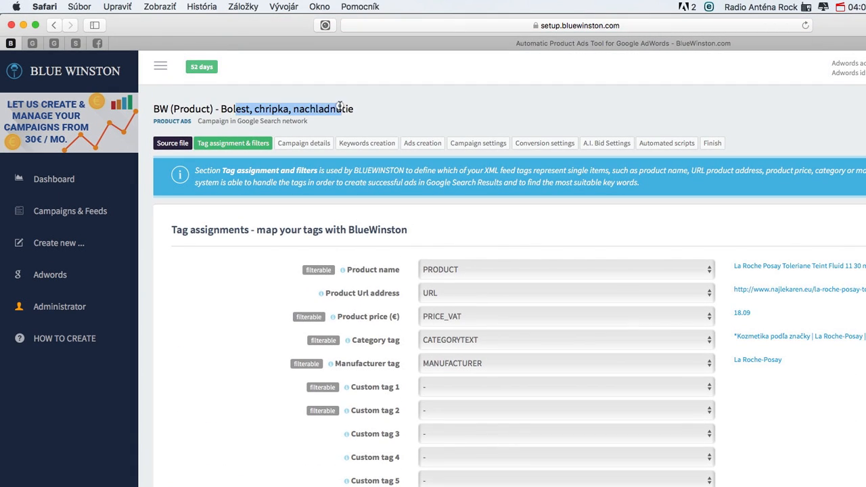
left_click(260, 289)
Search the XML categories for "bolest" and review the matching categories and subcategories
scroll(260, 290, "down", 5)
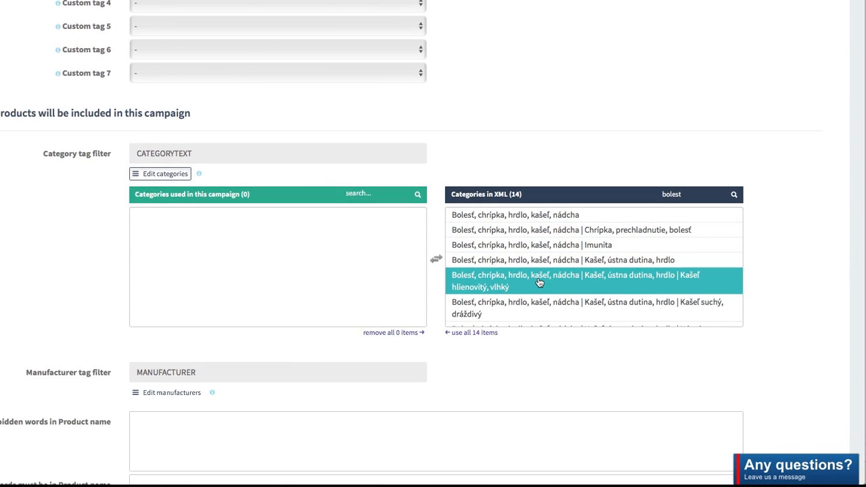
scroll(595, 271, "down", 2)
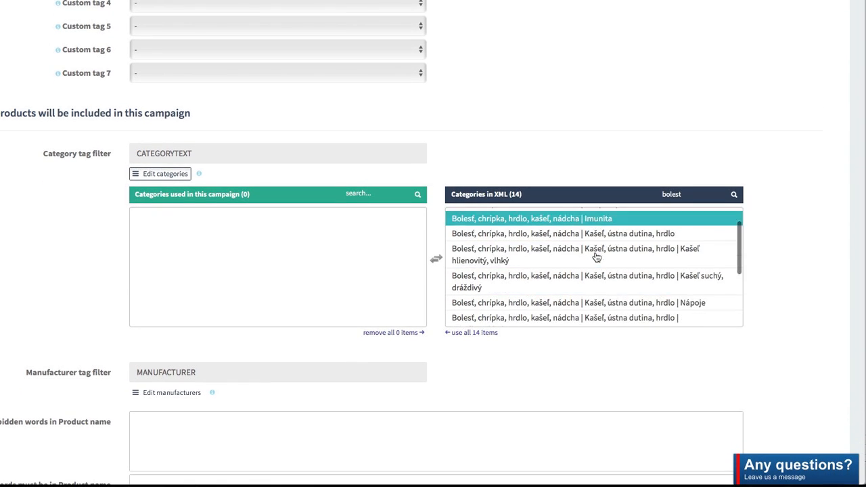
scroll(638, 253, "down", 2)
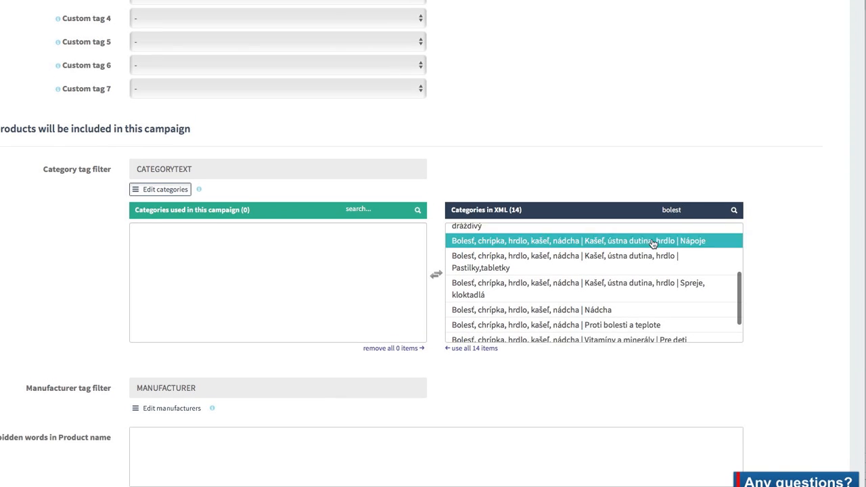
scroll(614, 296, "down", 2)
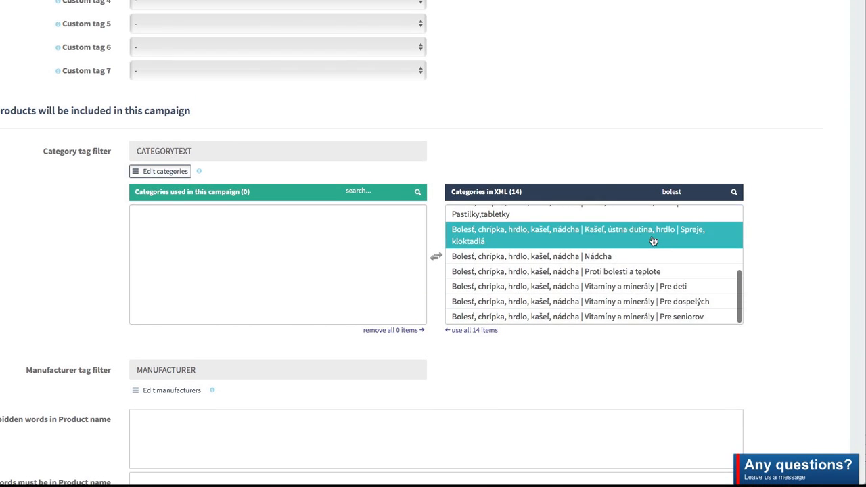
scroll(618, 239, "up", 5)
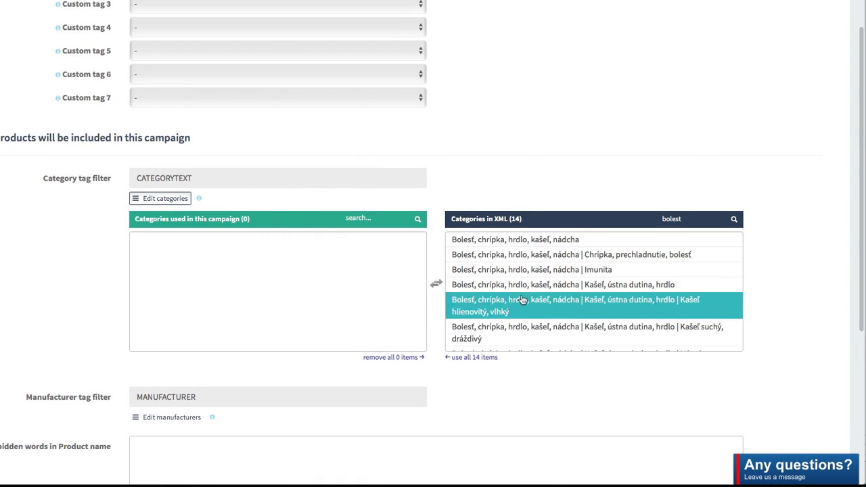
Add a few matching "bolest" categories individually to the campaign's used categories, and add all the remaining matches at once
left_click(542, 245)
left_click(574, 313)
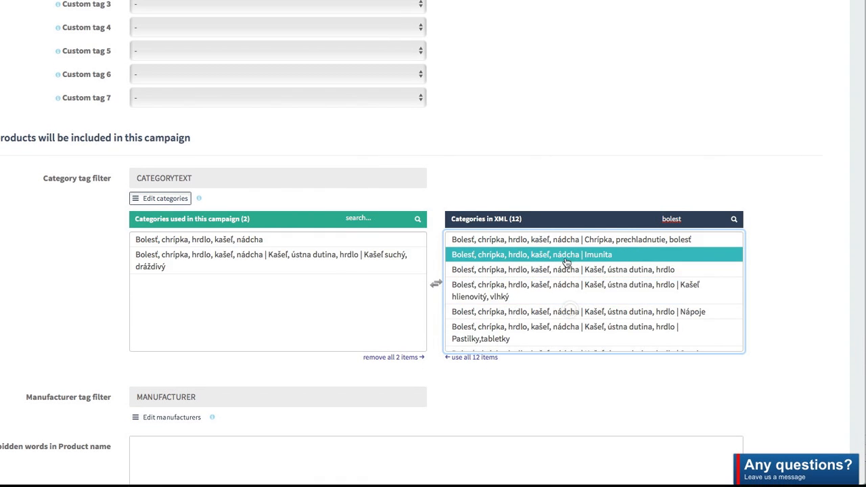
left_click(564, 257)
left_click(487, 357)
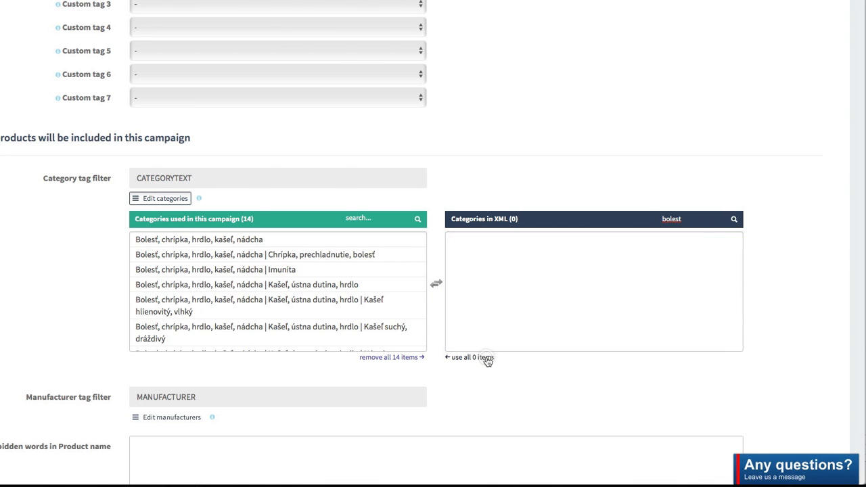
scroll(250, 276, "down", 3)
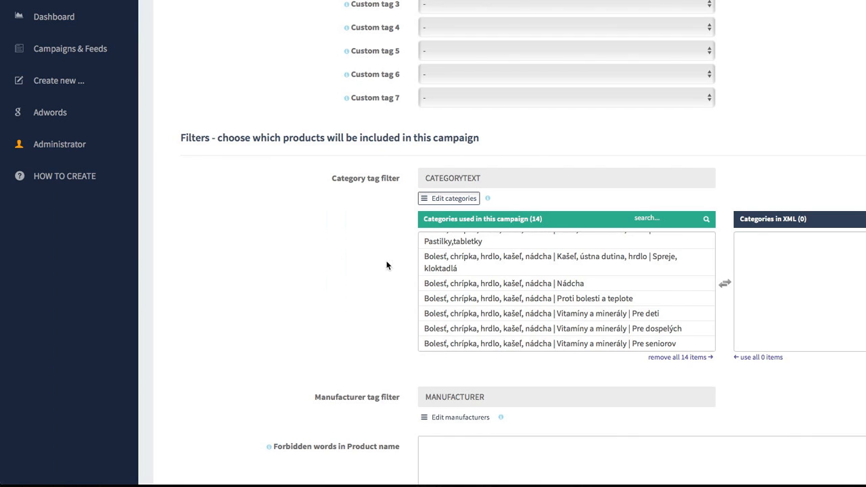
Check the campaign preview for the total products in the XML and in the campaign, and close the preview
scroll(380, 250, "up", 5)
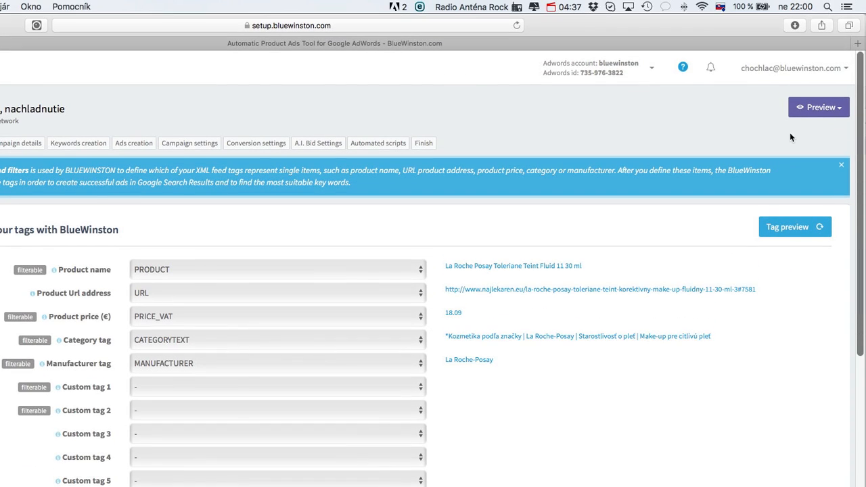
left_click(825, 109)
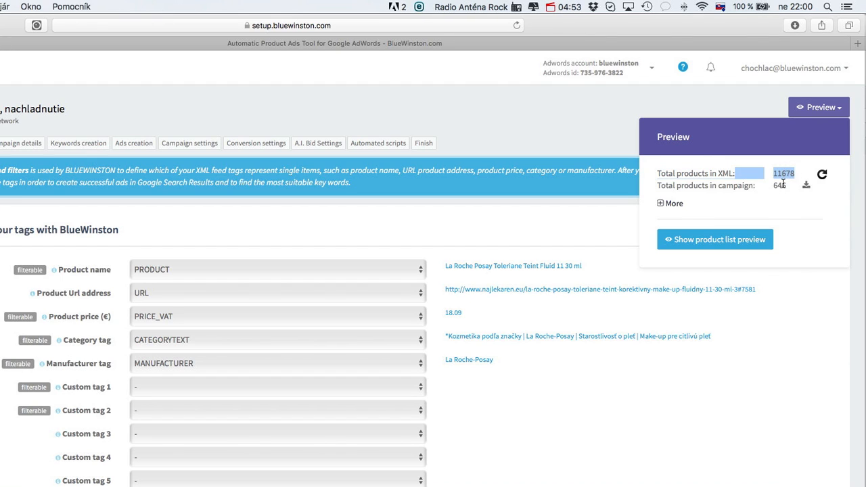
left_click(712, 187)
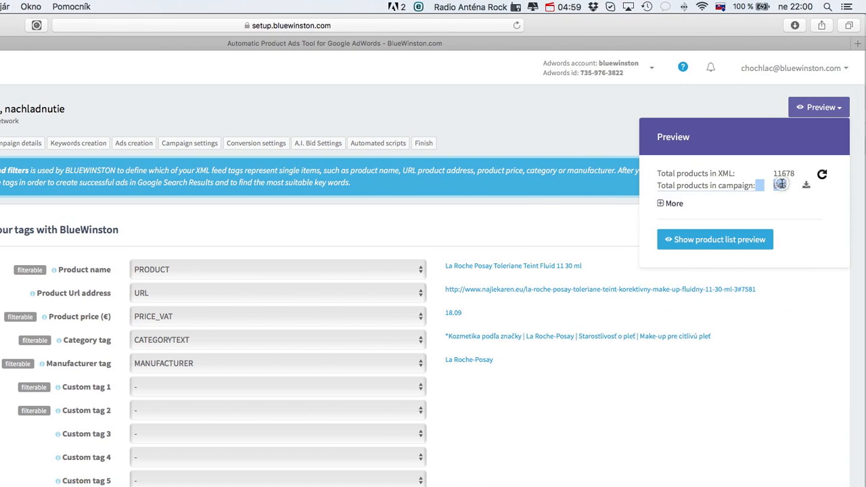
left_click(798, 186)
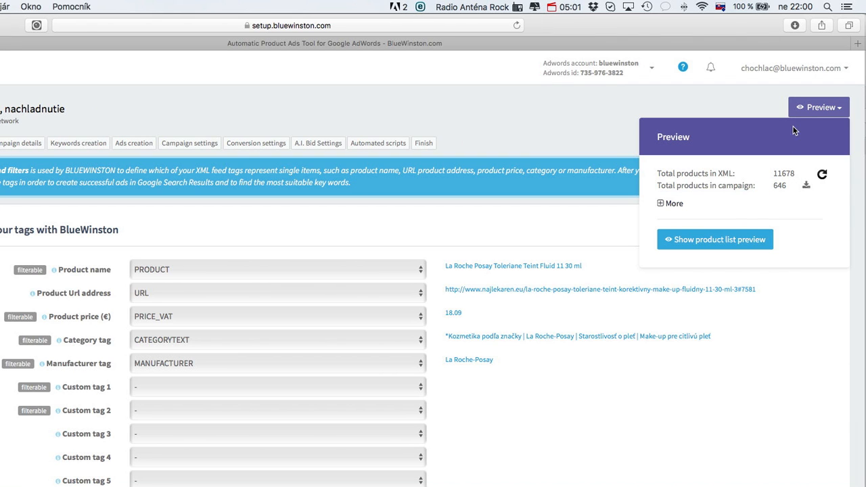
left_click(815, 107)
Open the manufacturer lists of the Manufacturer tag filter
scroll(520, 271, "down", 5)
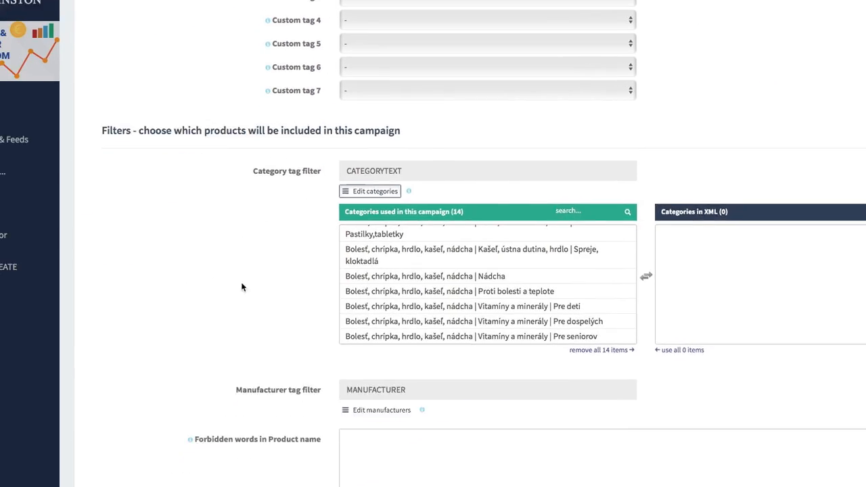
scroll(242, 287, "down", 2)
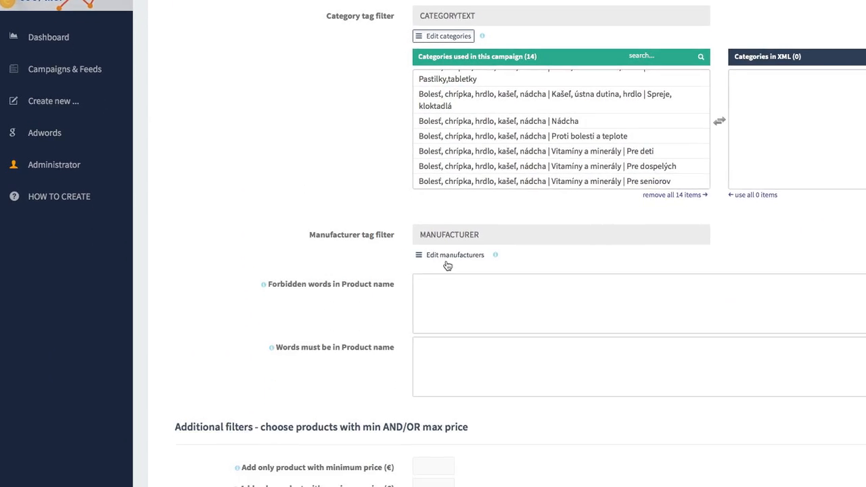
left_click(448, 257)
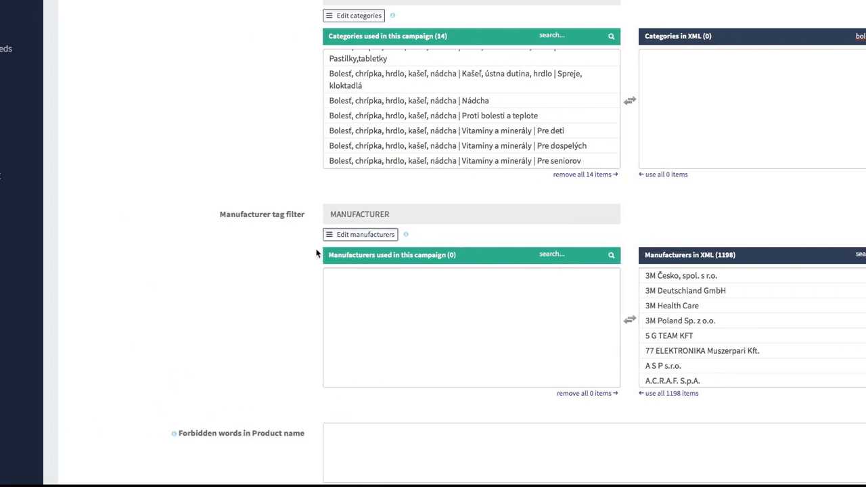
Check the campaign name again and refresh the tag preview to examine a product from the filtered categories
scroll(316, 253, "up", 5)
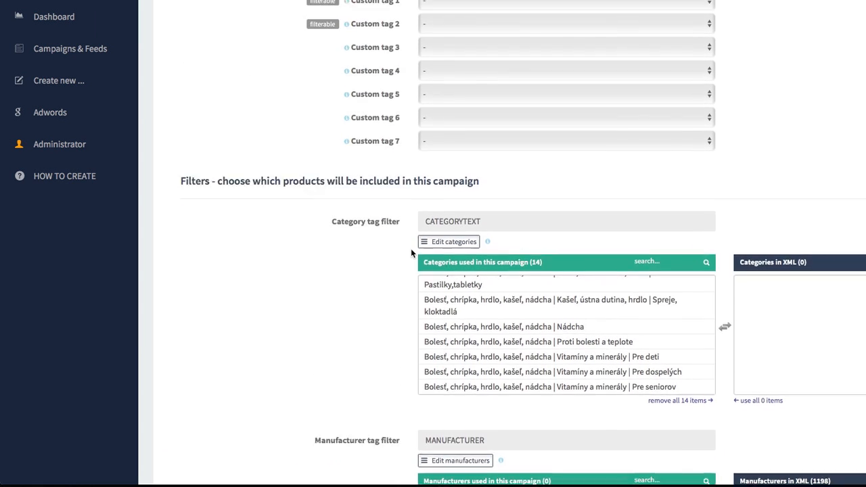
scroll(411, 253, "up", 5)
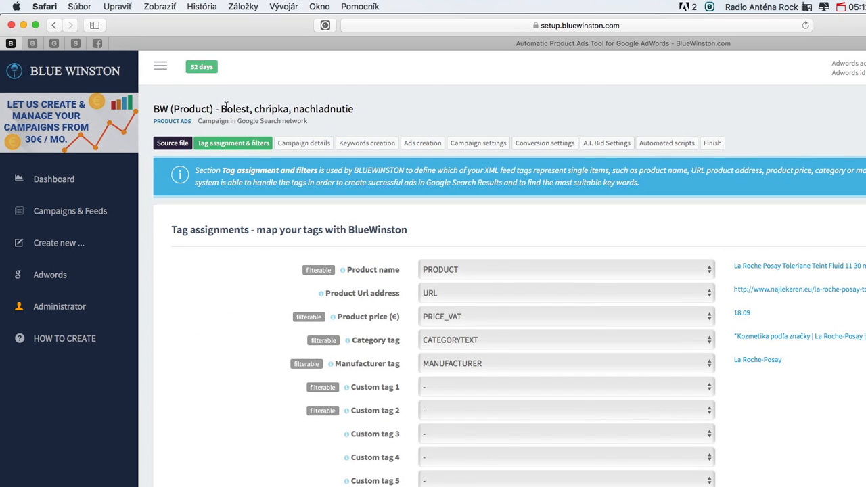
left_click_drag(222, 108, 328, 108)
scroll(284, 270, "down", 4)
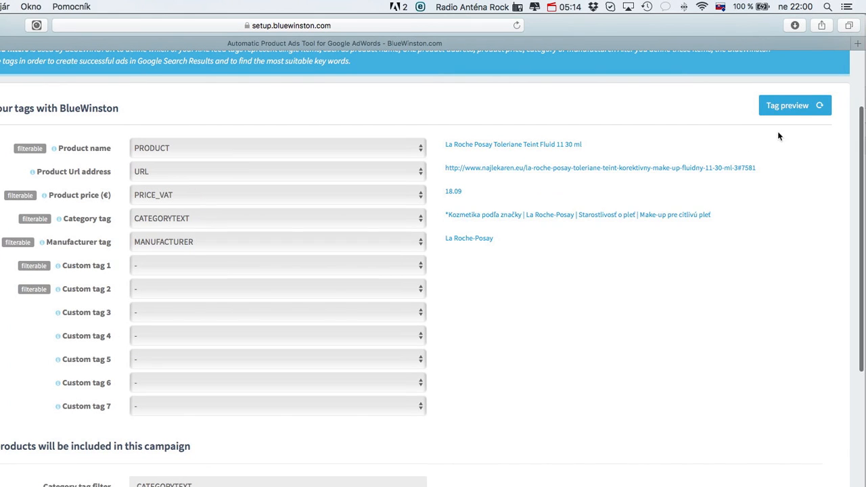
left_click(783, 111)
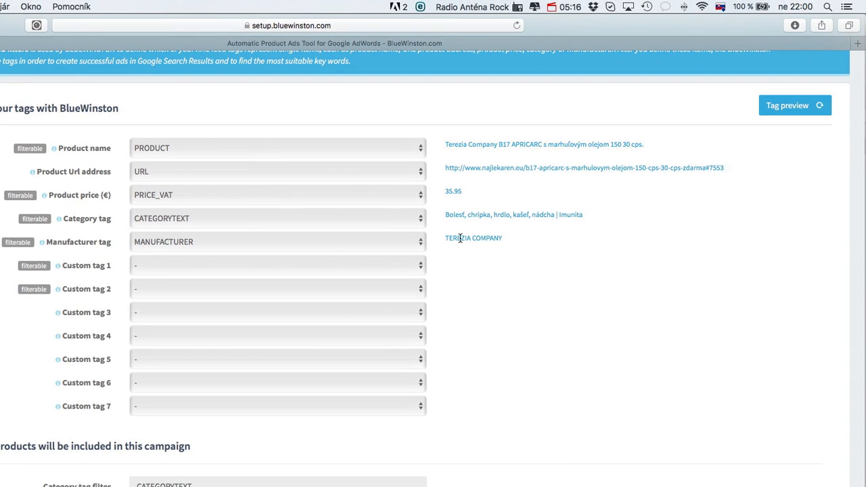
scroll(488, 245, "down", 10)
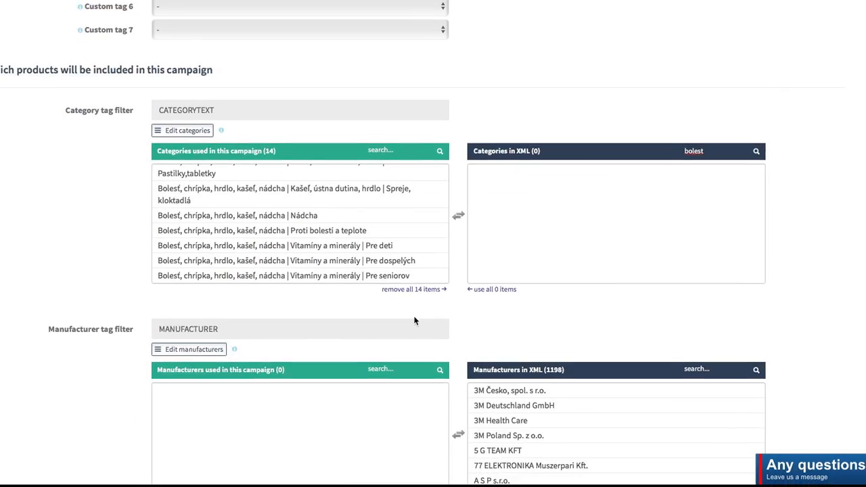
Search the XML manufacturers for "terez" and add TEREZIA COMPANY and TEREZIA COMPANY s.r.o. to the manufacturers used in this campaign
left_click(679, 225)
type("tere")
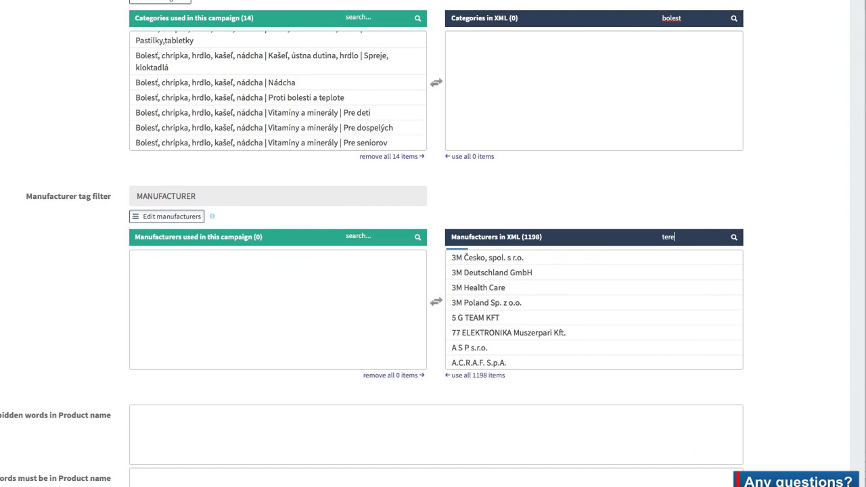
type("z")
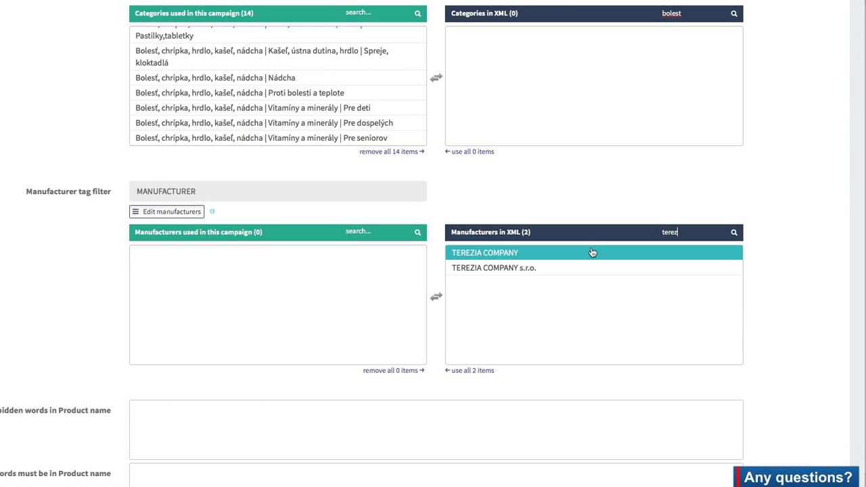
left_click(588, 254)
left_click(587, 254)
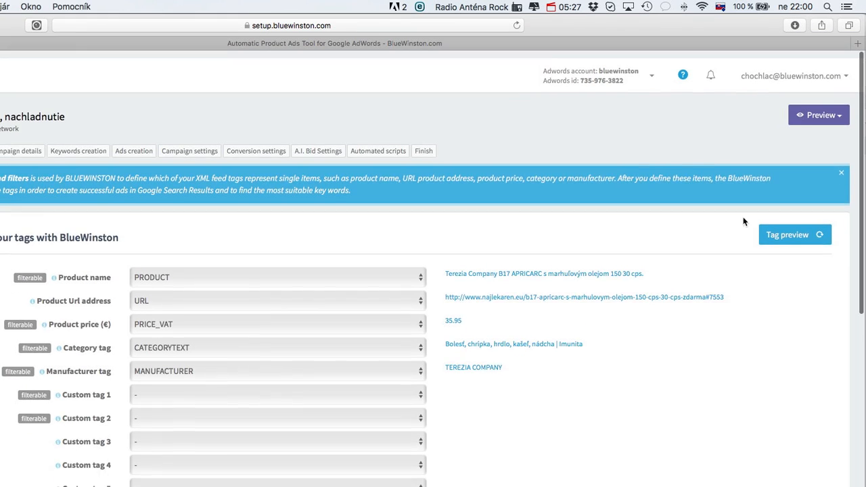
Refresh the campaign preview to check the product totals, close it, and examine the category shown in the tag preview
left_click(818, 105)
left_click(822, 176)
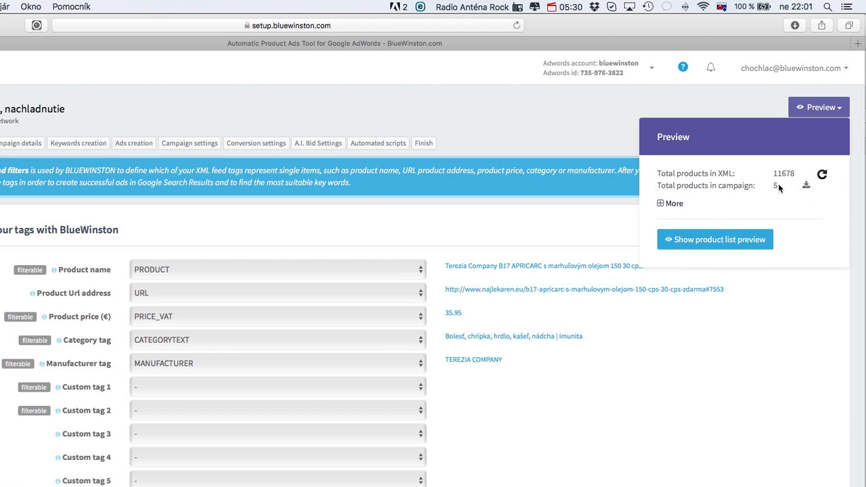
left_click(811, 113)
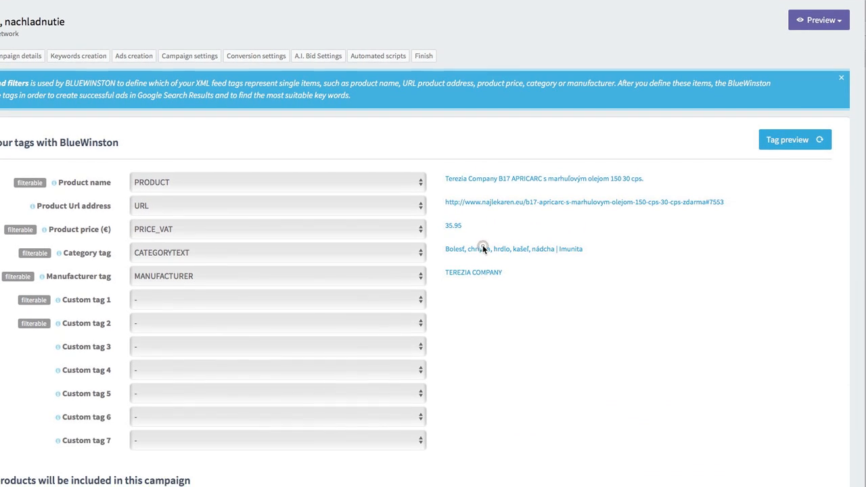
double_click(483, 335)
Remove TEREZIA COMPANY and TEREZIA COMPANY s.r.o. from the manufacturers used in this campaign
scroll(527, 245, "down", 10)
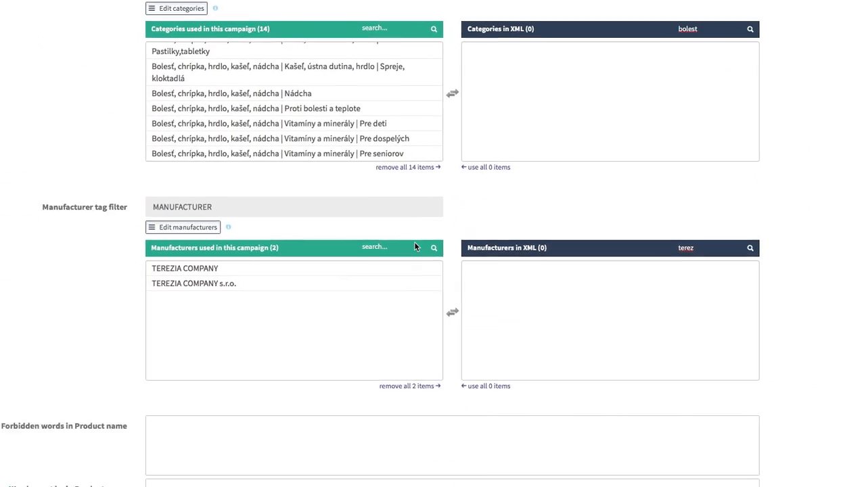
left_click(342, 271)
left_click(342, 271)
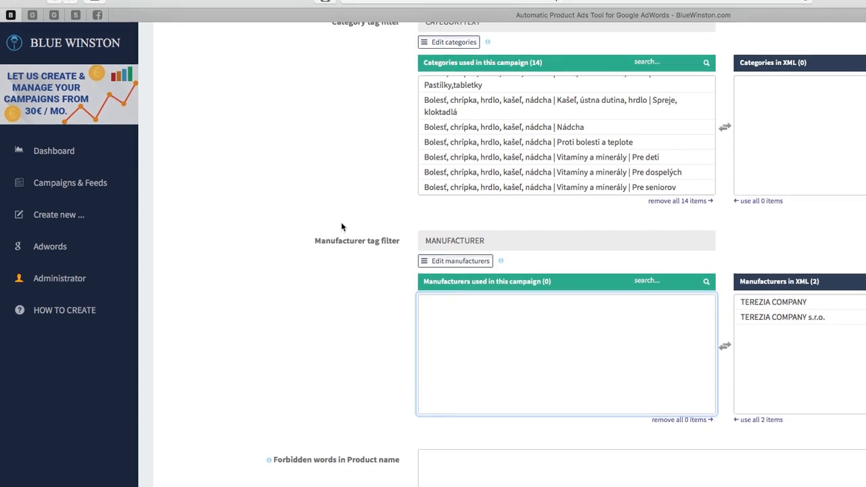
Review the product name and price filters, and examine the tag preview for a product-name word to exclude
scroll(341, 251, "up", 2)
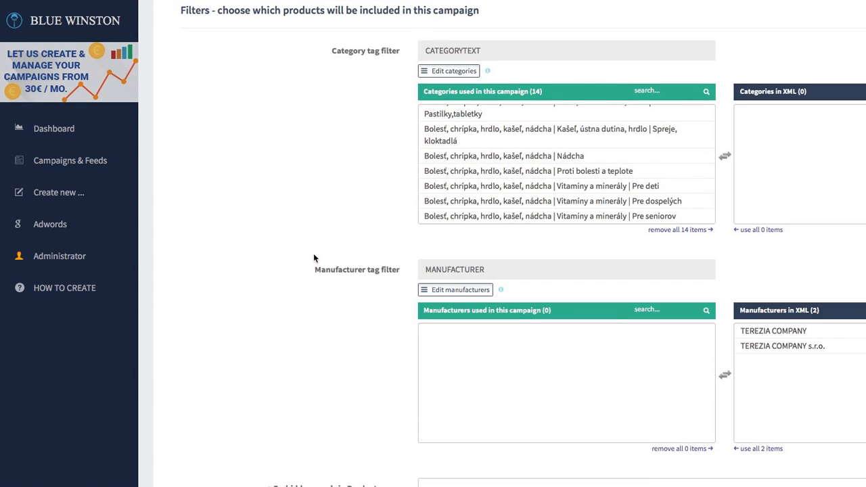
scroll(309, 248, "down", 5)
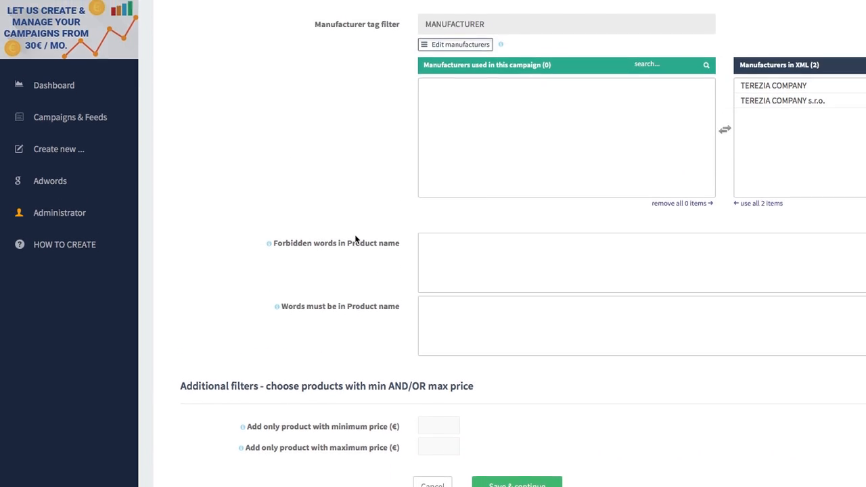
scroll(355, 249, "up", 3)
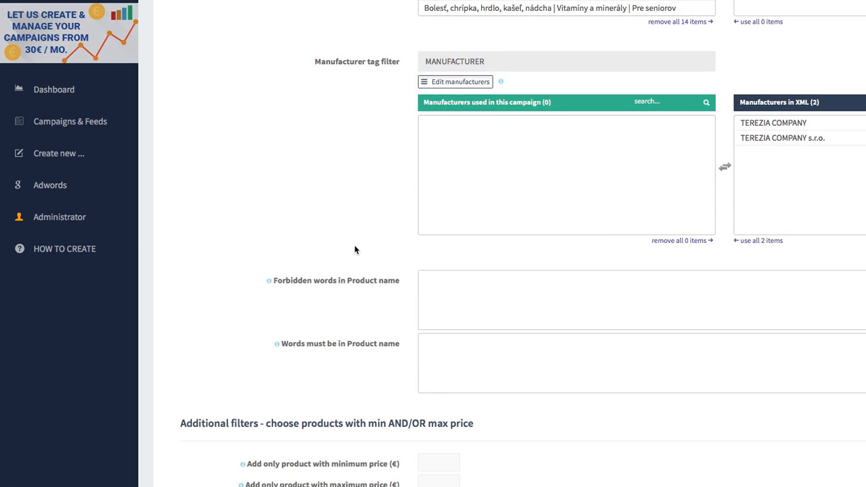
scroll(354, 249, "up", 1)
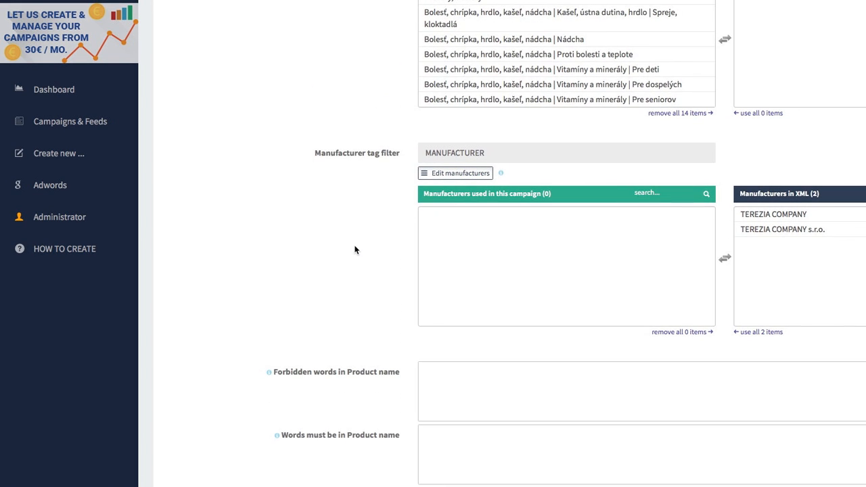
scroll(354, 249, "up", 1)
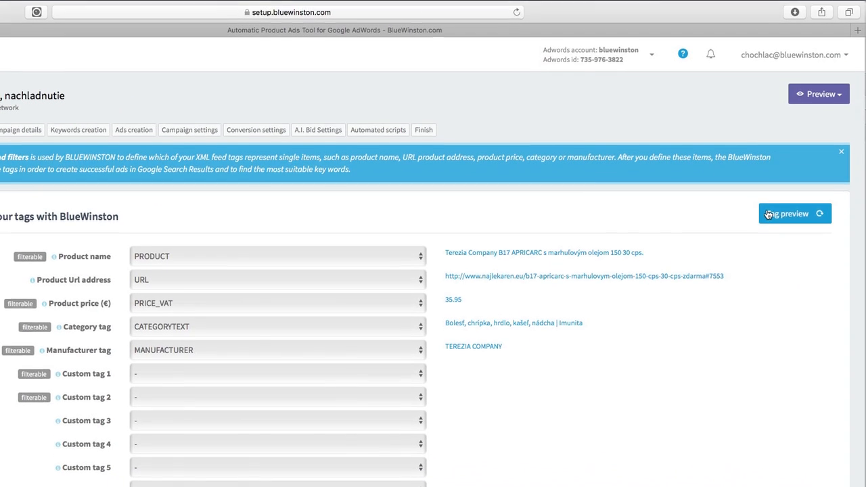
left_click(769, 215)
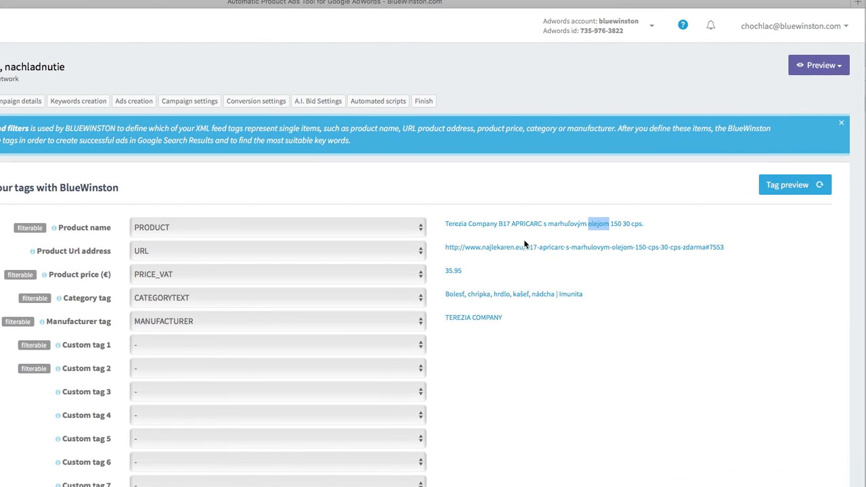
Add "olejom" to the forbidden words in Product name
scroll(447, 271, "down", 6)
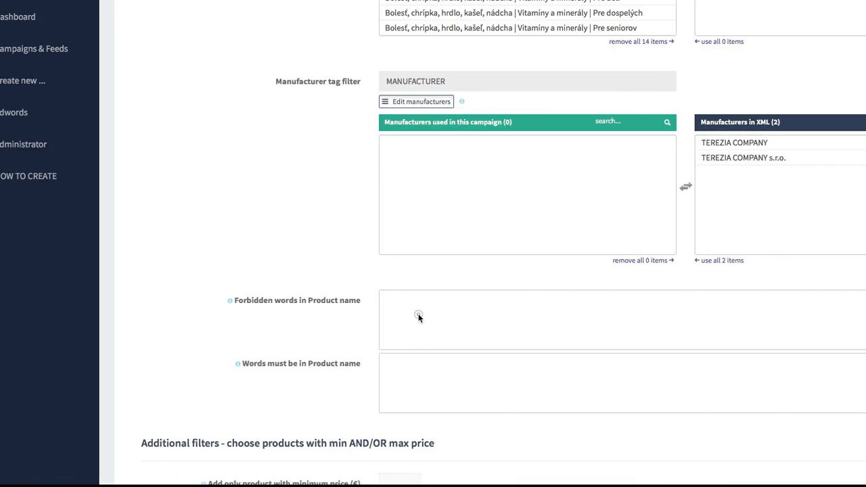
left_click(427, 313)
type("oel")
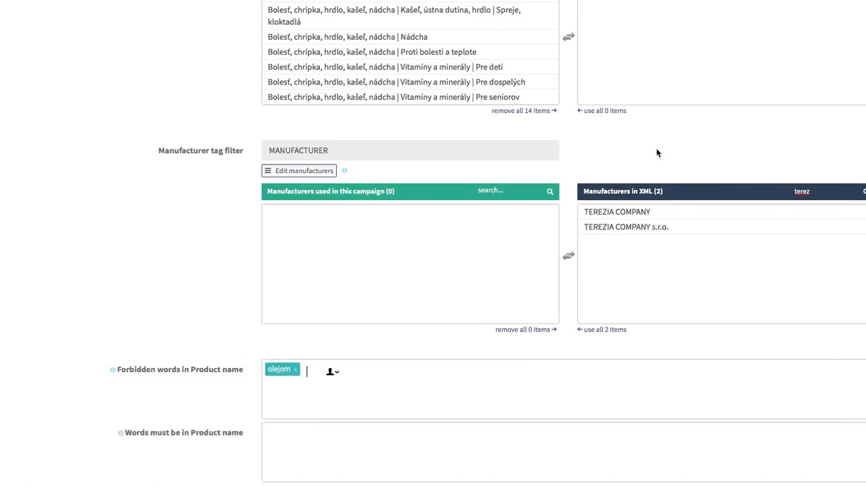
Check the campaign preview totals with the forbidden word applied, close it, and examine the product name in the tag preview
scroll(606, 211, "up", 10)
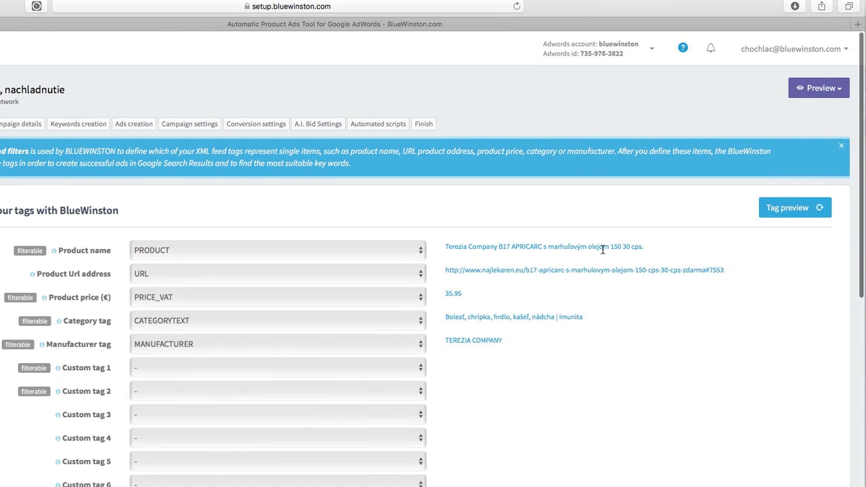
double_click(602, 266)
left_click(706, 238)
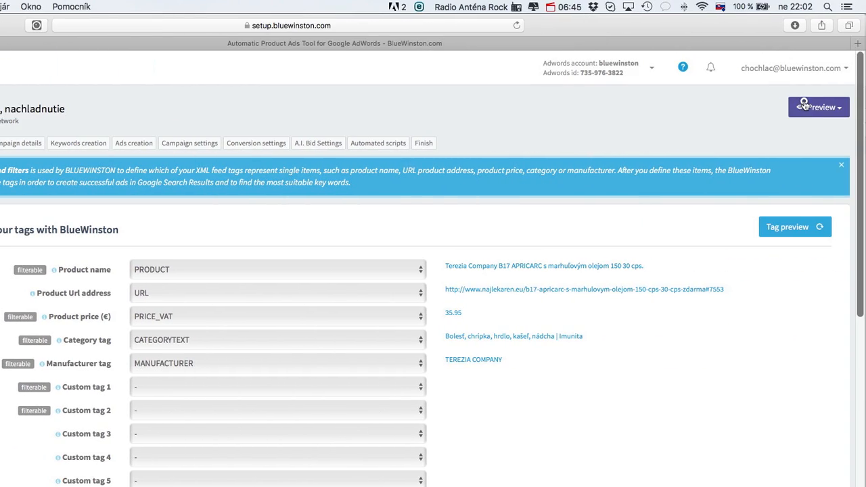
left_click(811, 107)
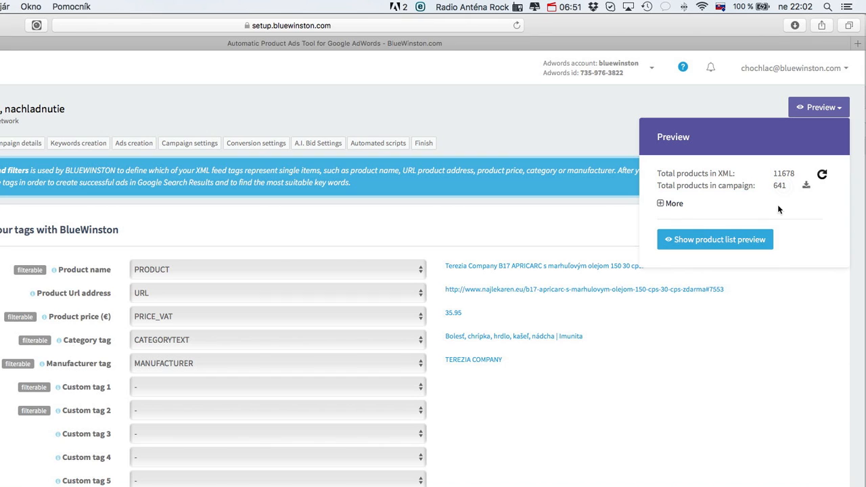
left_click(818, 107)
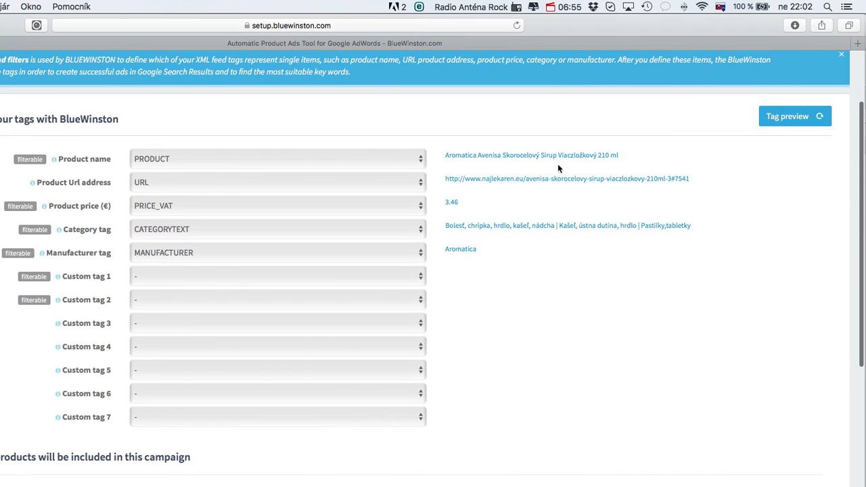
left_click_drag(476, 156, 579, 161)
left_click(590, 164)
Remove "olejom" from the forbidden words and compare that filter with the Words must be in Product name filter
scroll(463, 264, "down", 10)
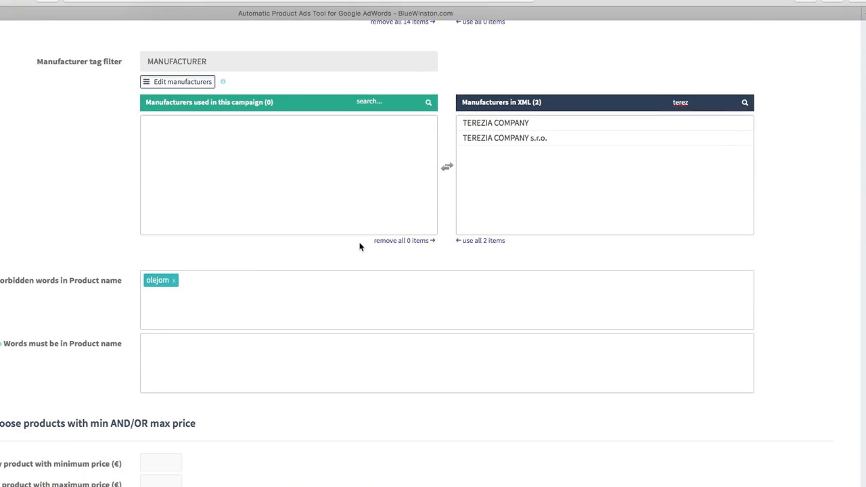
left_click(360, 254)
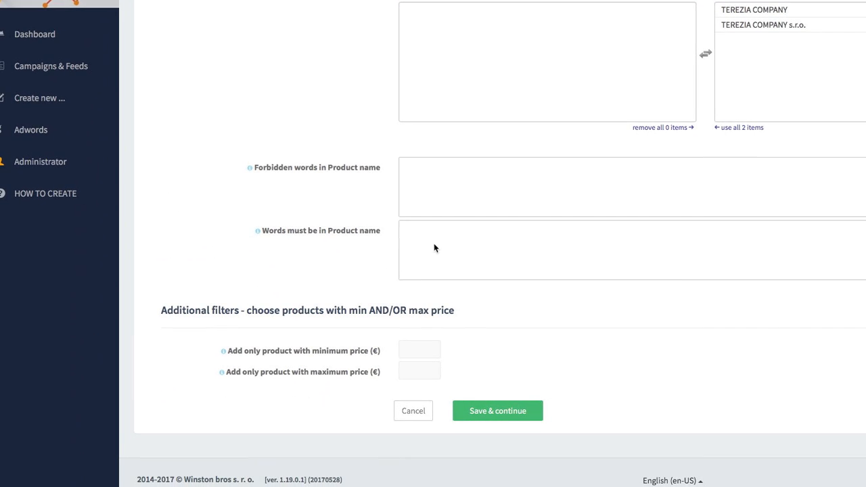
left_click_drag(262, 231, 271, 231)
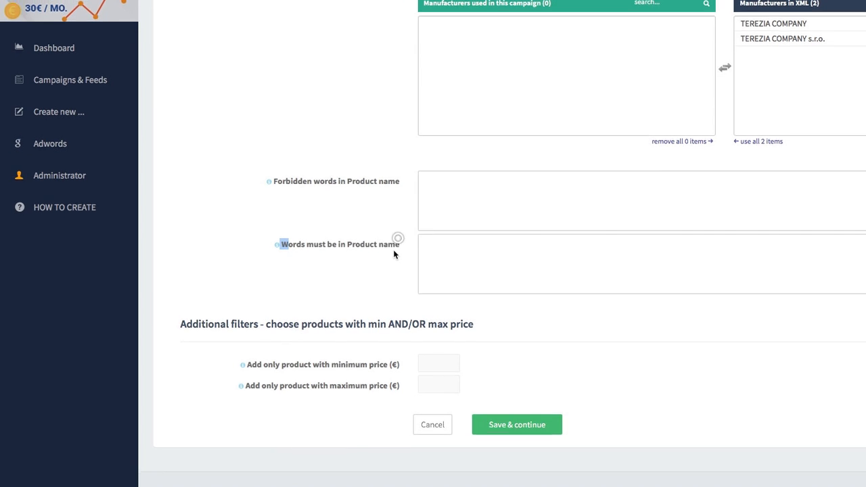
left_click(370, 232)
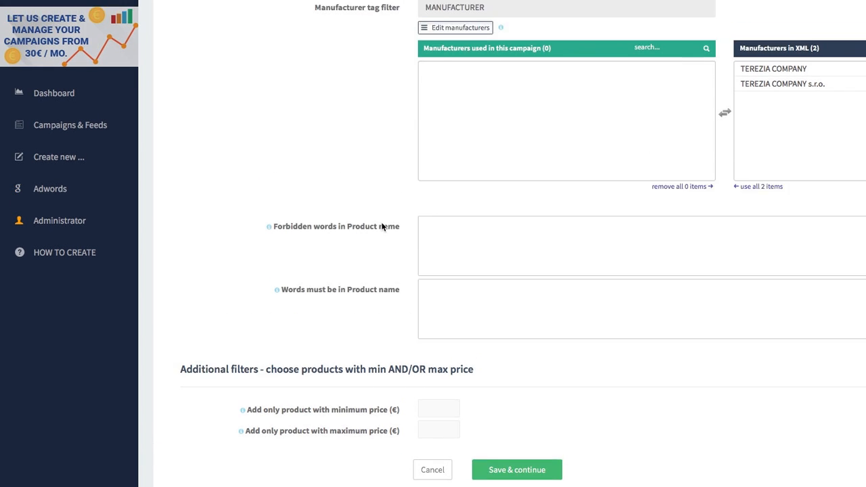
left_click_drag(374, 176, 287, 175)
left_click(325, 260)
Add "slovo" and "slovnu frazu" as words that must be in the product name, and remove both again
left_click(472, 306)
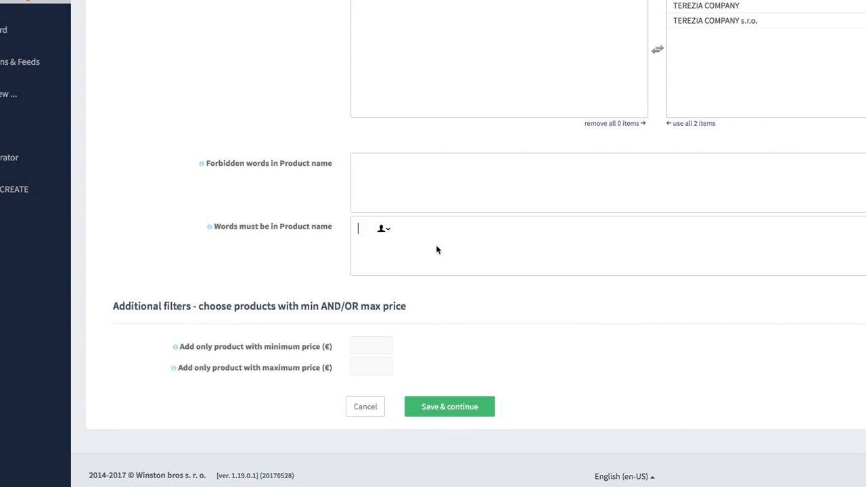
type("slovo")
key("Return")
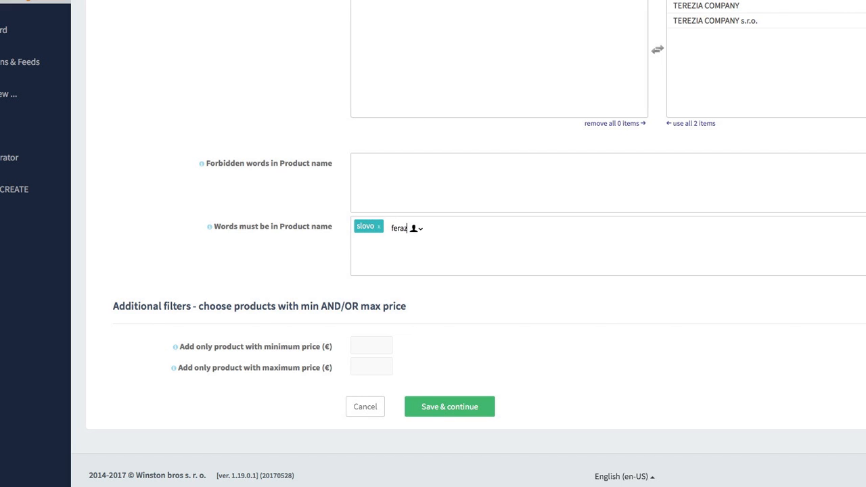
type("slovnu frazu")
key("Return")
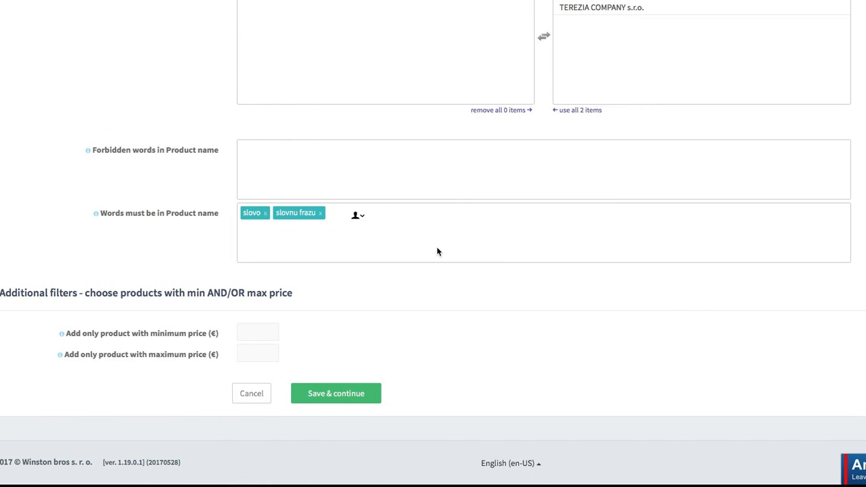
key("BackSpace")
key("BackSpace")
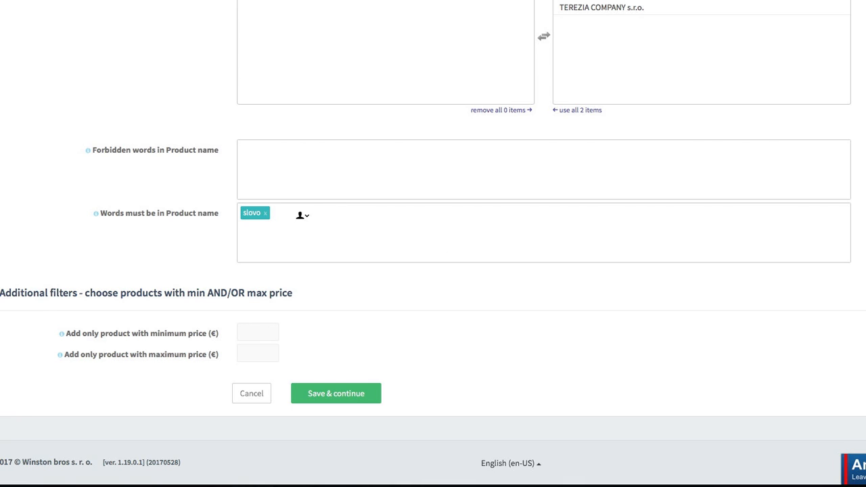
Review the category, manufacturer and word filters, and read the additional filters for minimum and maximum price
scroll(398, 178, "up", 3)
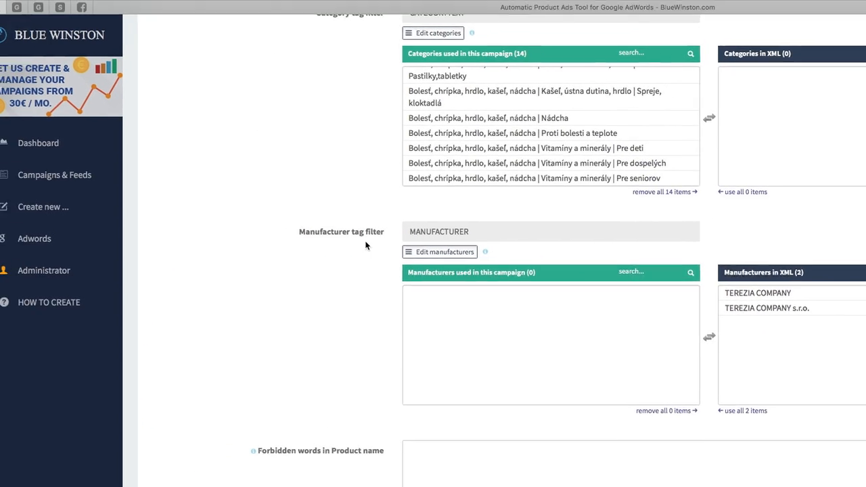
scroll(356, 250, "up", 3)
scroll(356, 250, "down", 3)
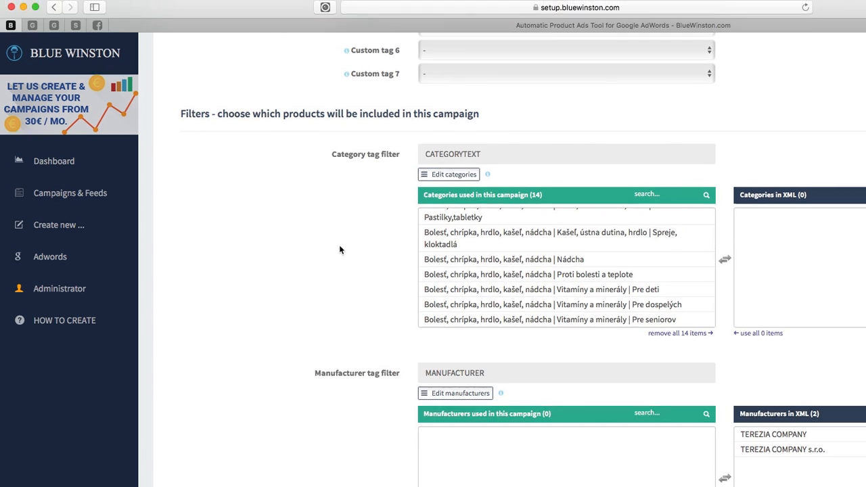
scroll(271, 304, "down", 8)
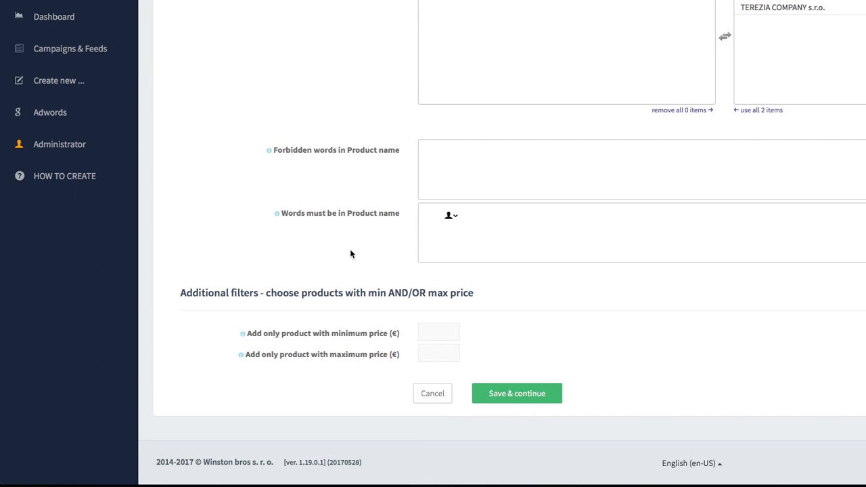
left_click(331, 266)
left_click_drag(186, 292, 451, 293)
left_click(451, 293)
Switch to the najlekaren.eu shop and examine the product prices in its cold, flu and pain category
key("super+Tab")
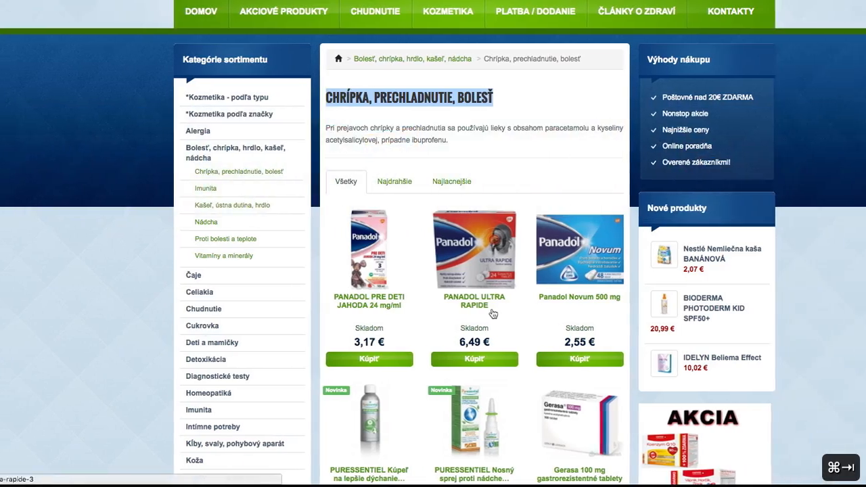
scroll(537, 270, "down", 4)
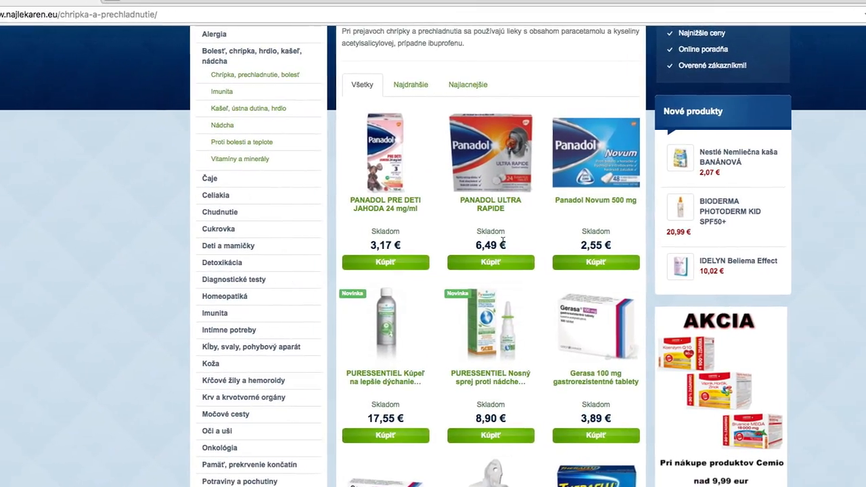
scroll(392, 284, "down", 4)
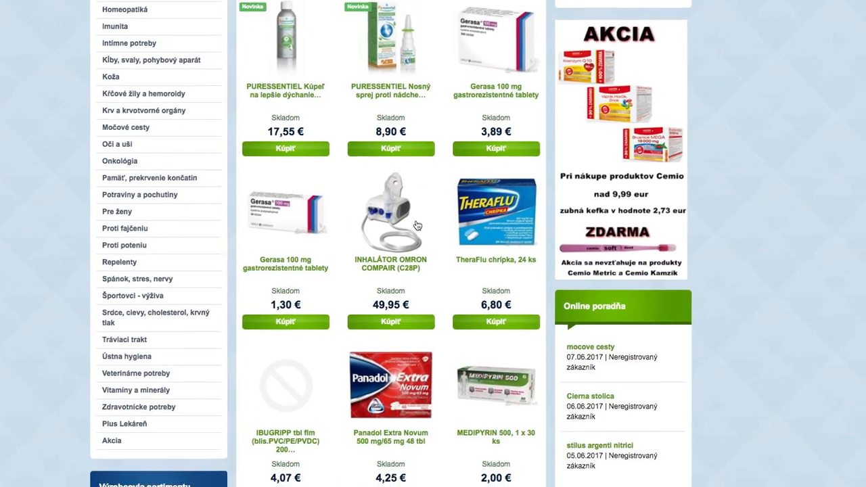
Switch back to BlueWinston and set the minimum product price filter to 5 €
key("super+Tab")
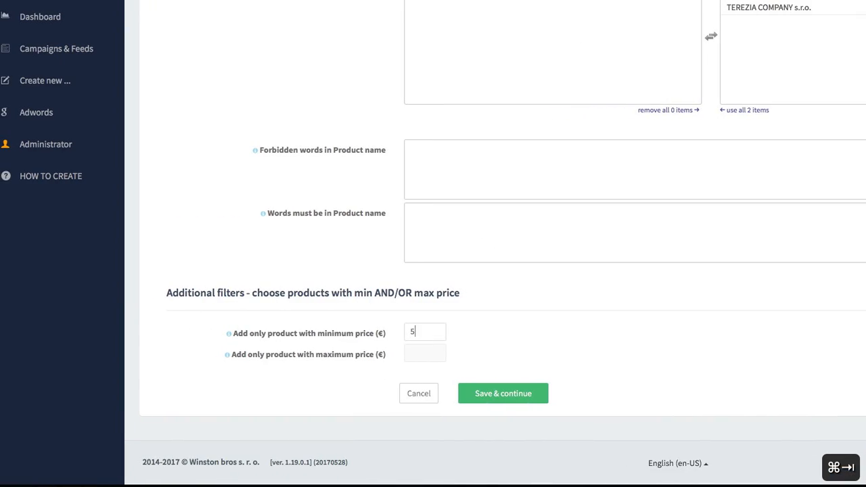
scroll(609, 318, "up", 10)
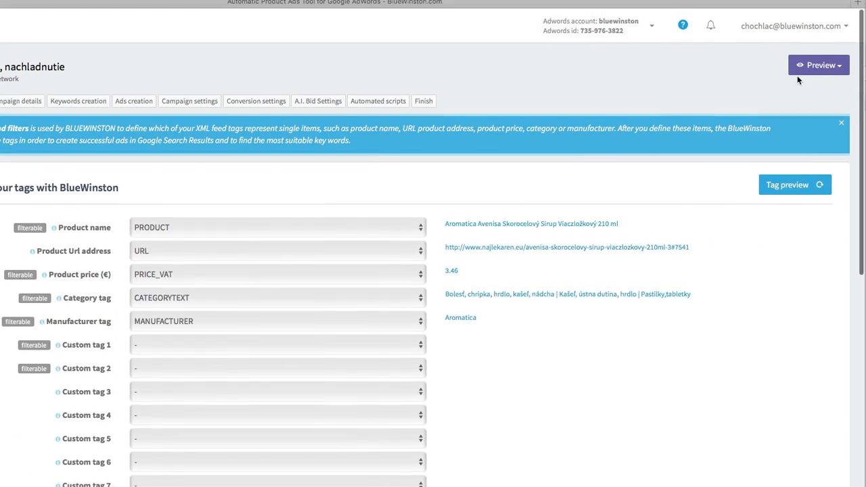
Refresh the product counts in the campaign preview with the price filter applied, and close the preview
left_click(803, 70)
left_click(823, 175)
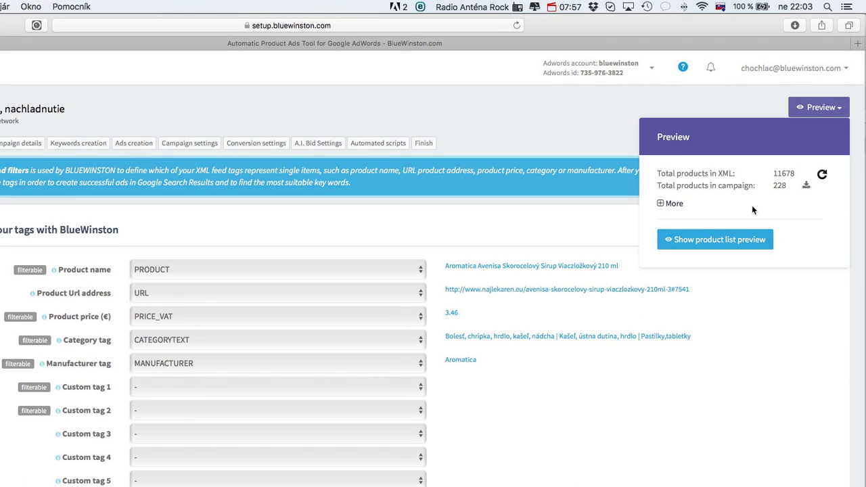
left_click(806, 109)
Clear the minimum product price filter in the additional filters, leaving the field empty
scroll(284, 252, "down", 10)
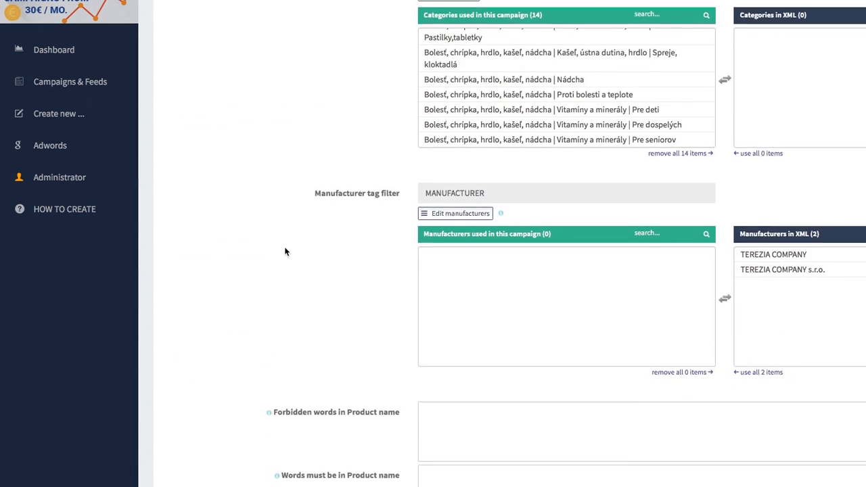
scroll(284, 251, "down", 1)
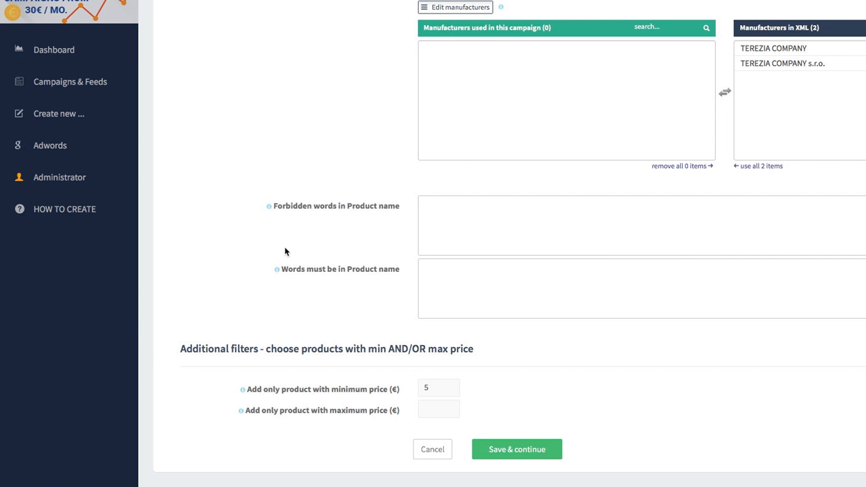
scroll(285, 251, "up", 4)
scroll(259, 251, "down", 6)
scroll(260, 253, "down", 1)
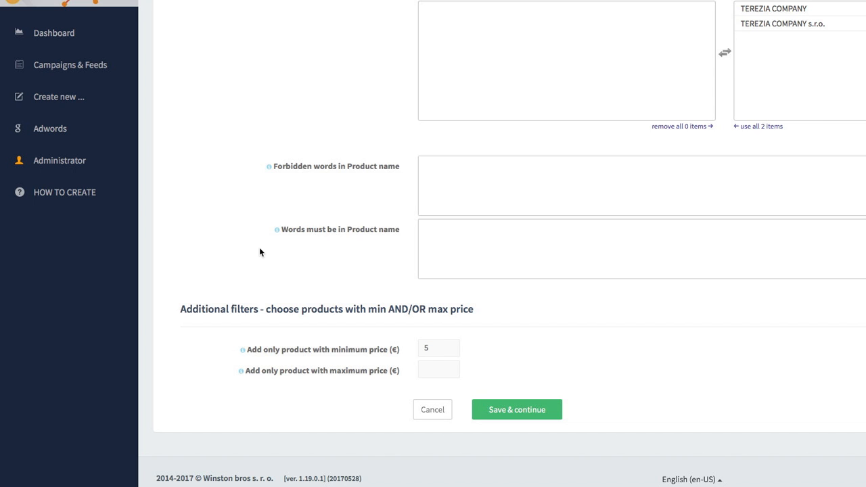
scroll(259, 243, "up", 10)
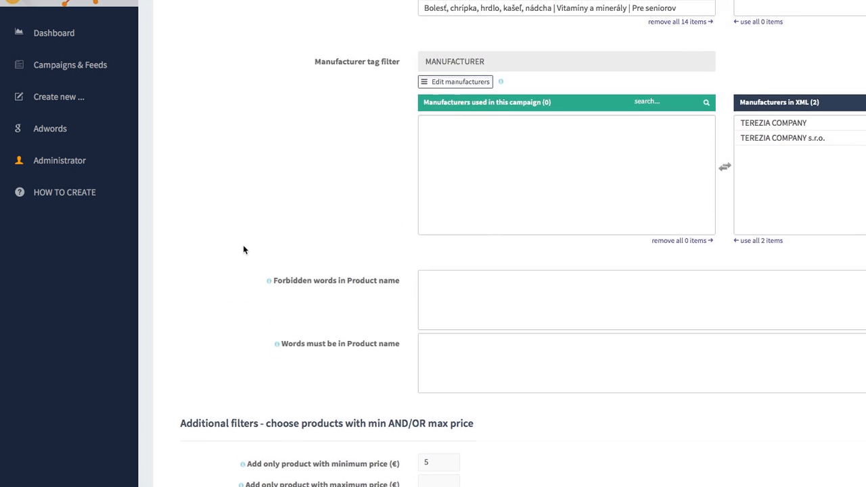
scroll(242, 250, "down", 10)
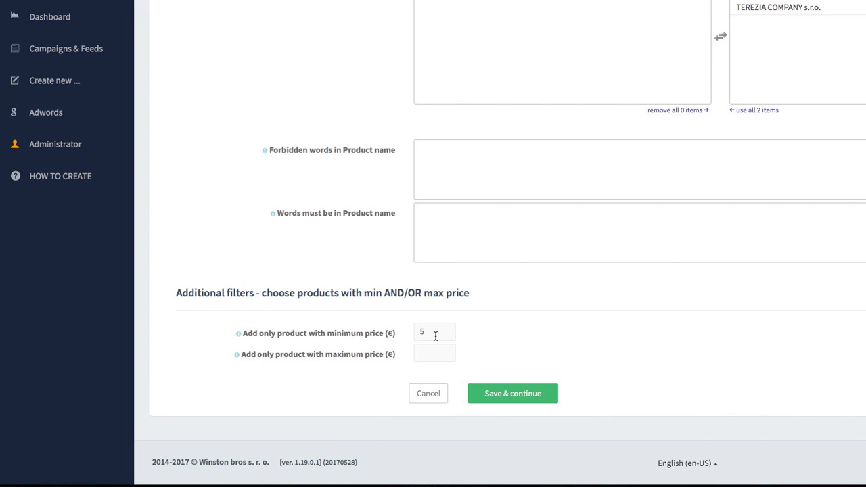
double_click(435, 336)
key("BackSpace")
left_click(522, 336)
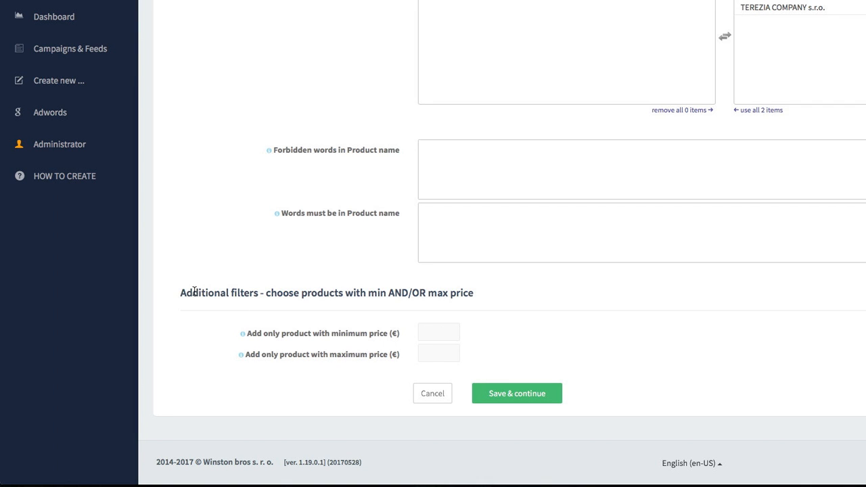
Review the tag assignments, which tags are filterable, and the category, manufacturer, word and price filters
scroll(365, 298, "up", 10)
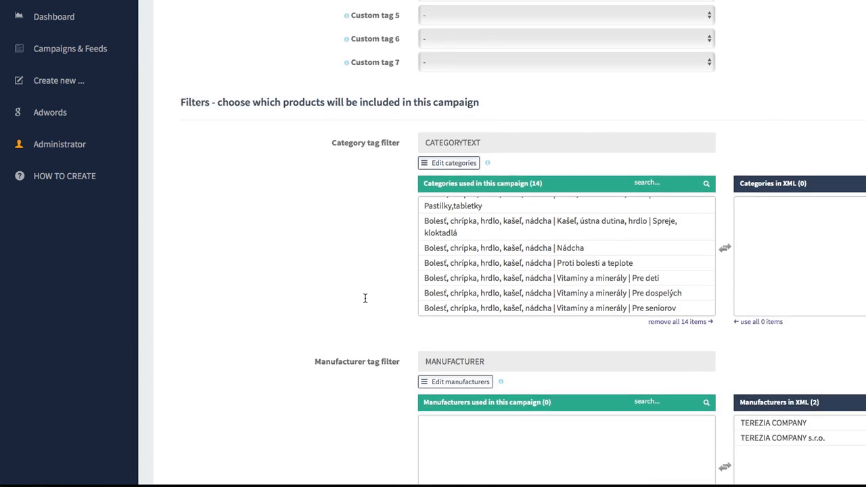
scroll(363, 302, "up", 2)
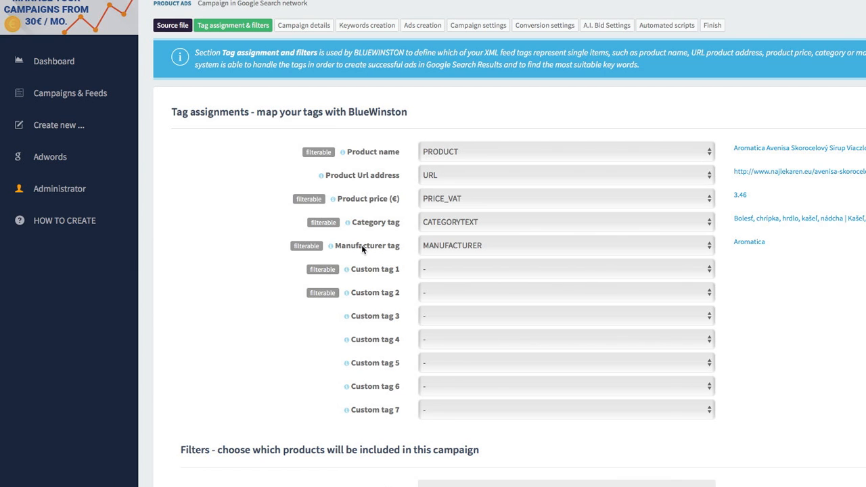
scroll(362, 245, "down", 5)
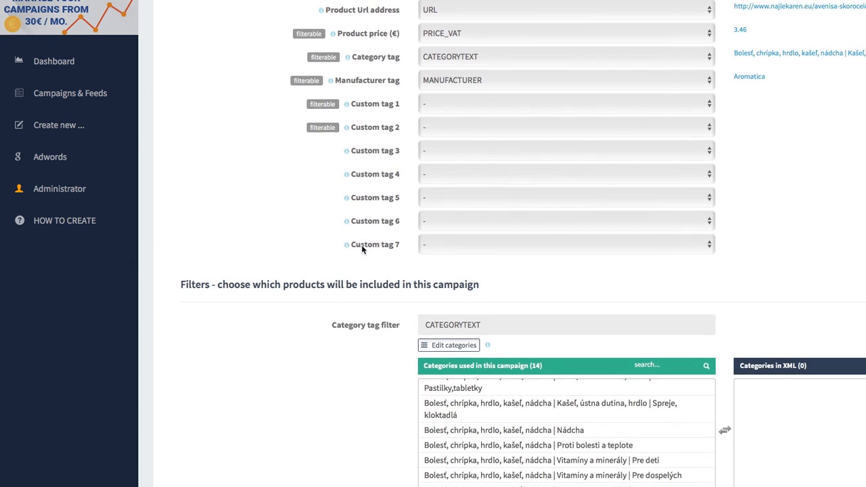
scroll(362, 249, "down", 10)
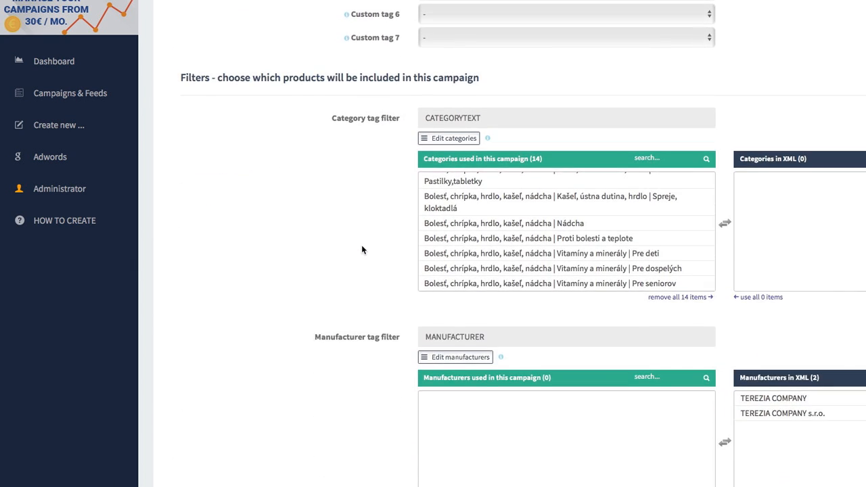
scroll(361, 250, "up", 14)
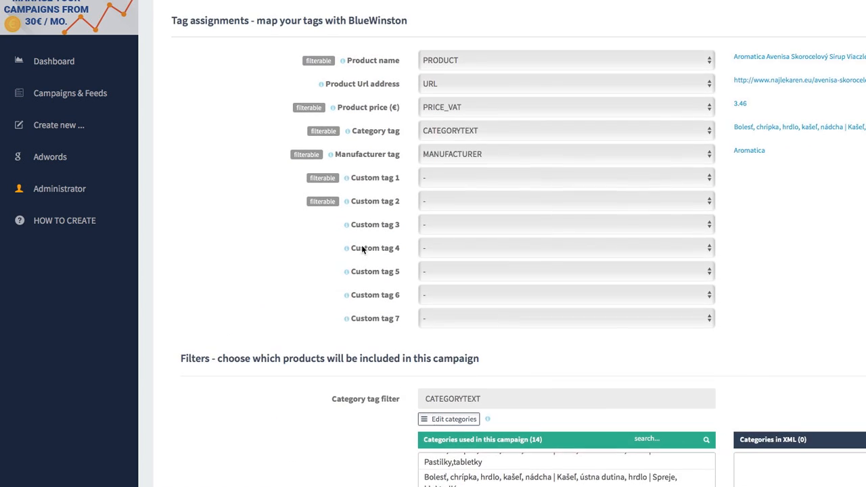
scroll(362, 249, "up", 1)
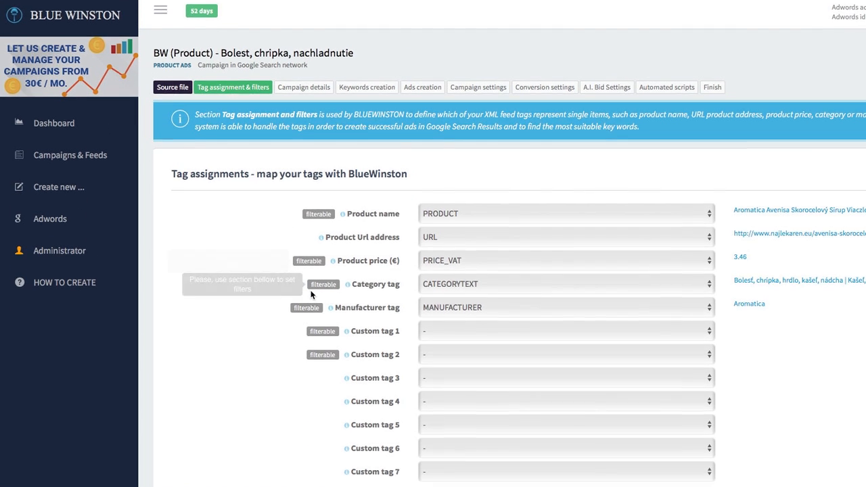
scroll(311, 294, "down", 12)
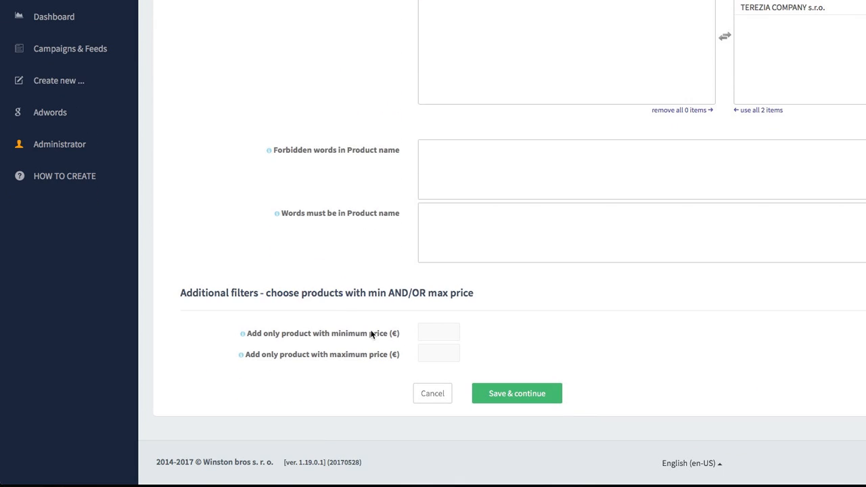